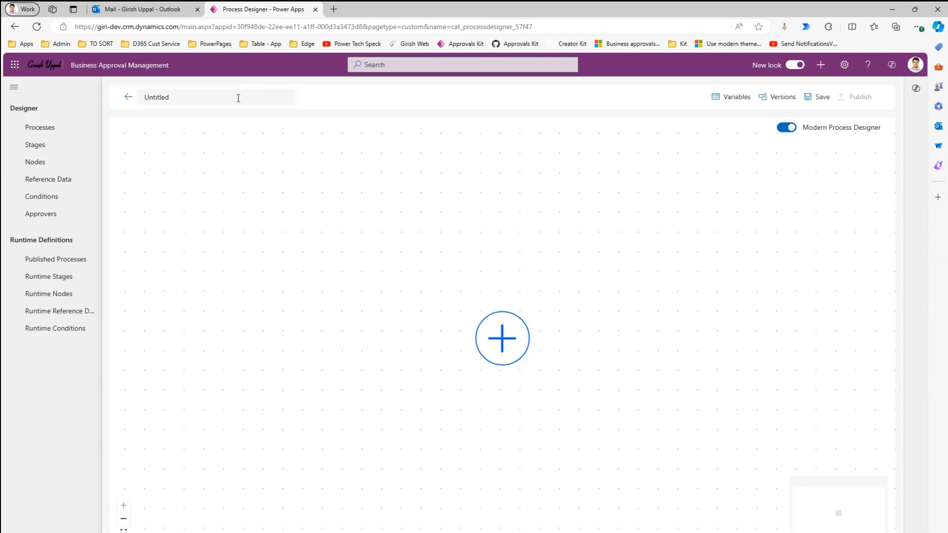
Name the new process "Certification Request If Condition" and save it.
click(237, 97)
double_click(237, 98)
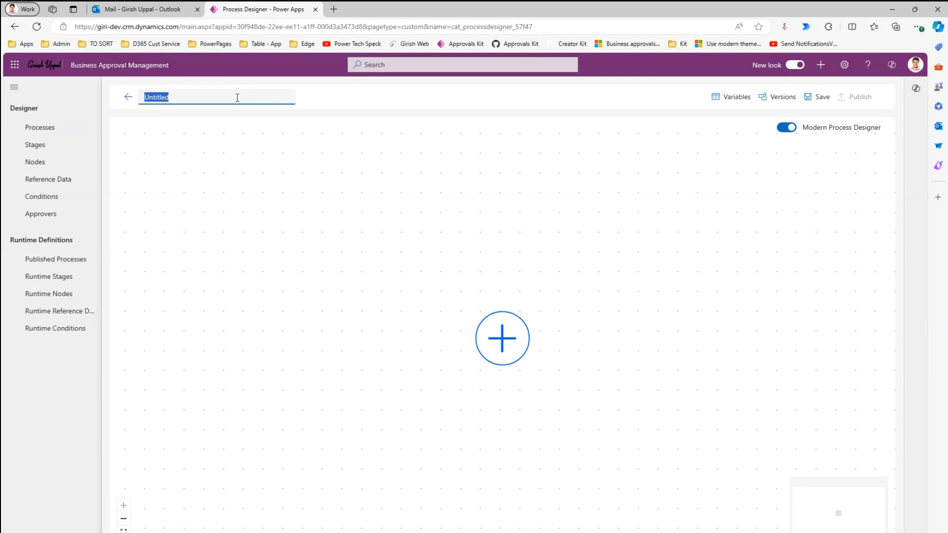
text(Certification Request If Condition)
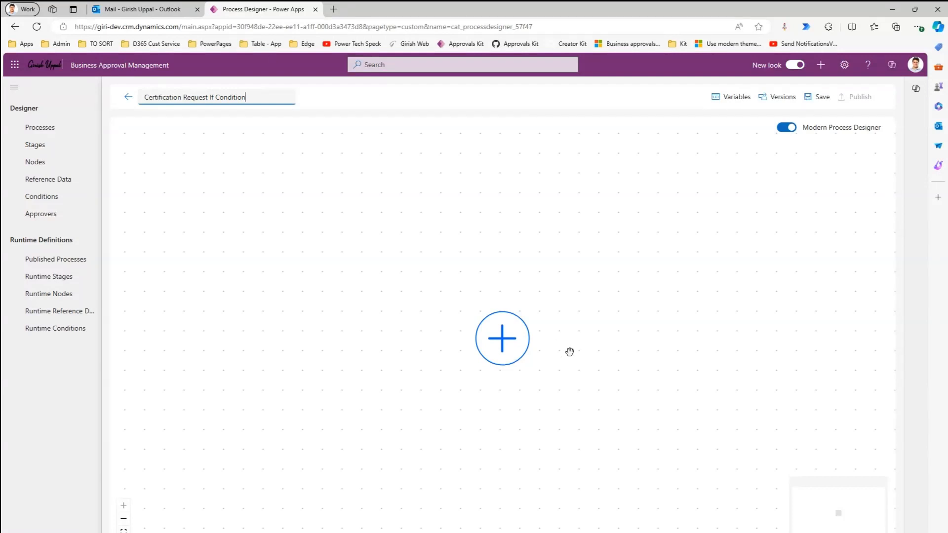
click(821, 98)
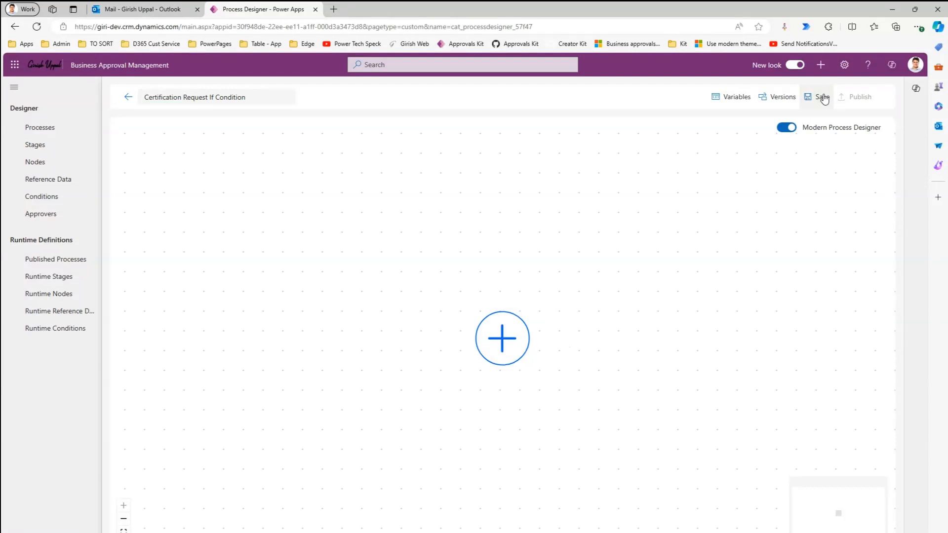
click(502, 347)
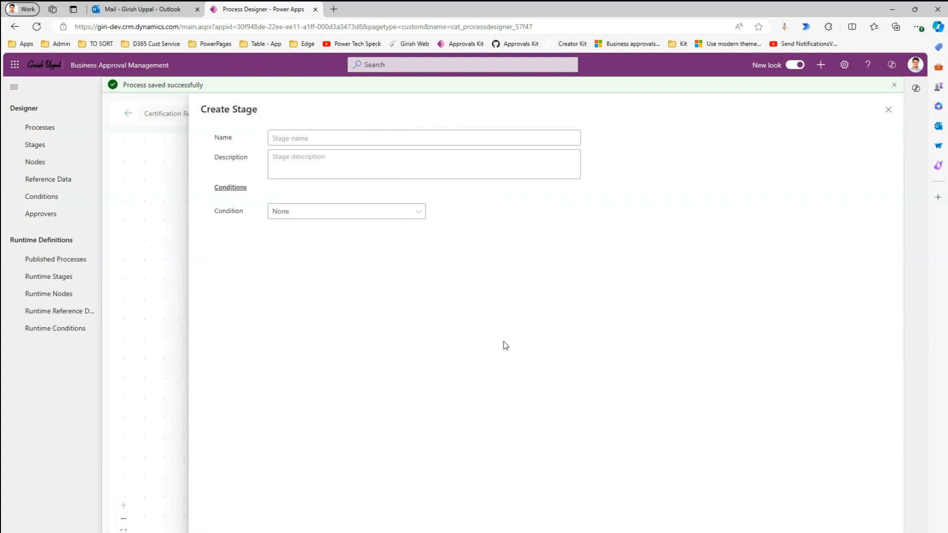
click(299, 139)
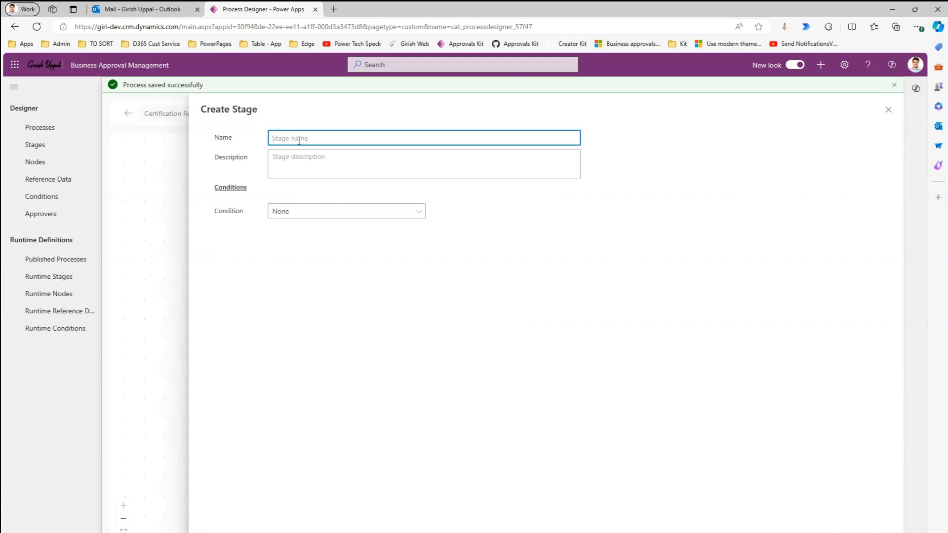
text(Stage Cert Request)
click(283, 214)
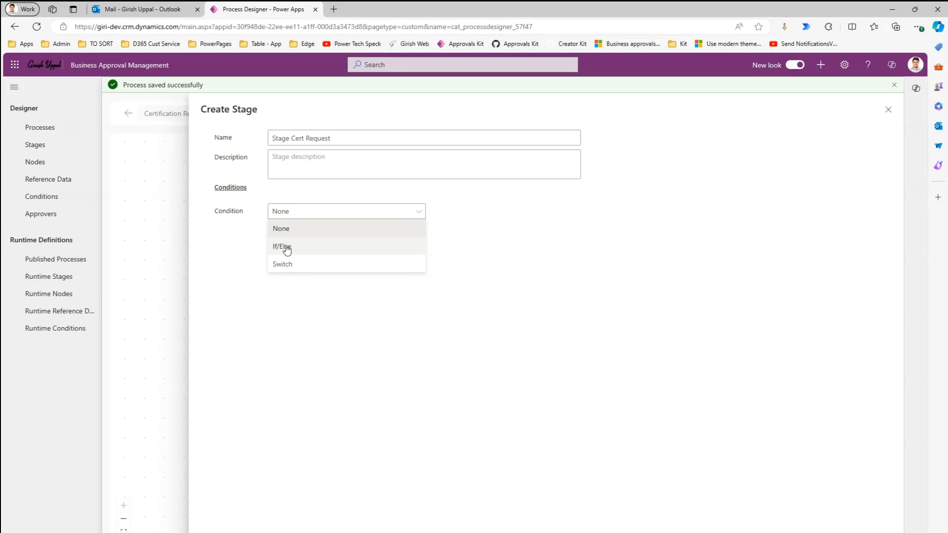
click(287, 250)
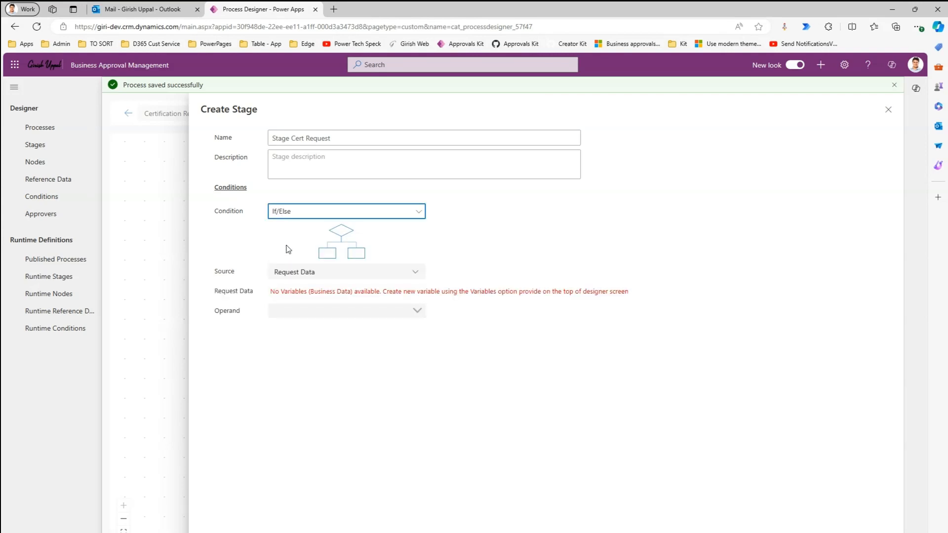
click(306, 272)
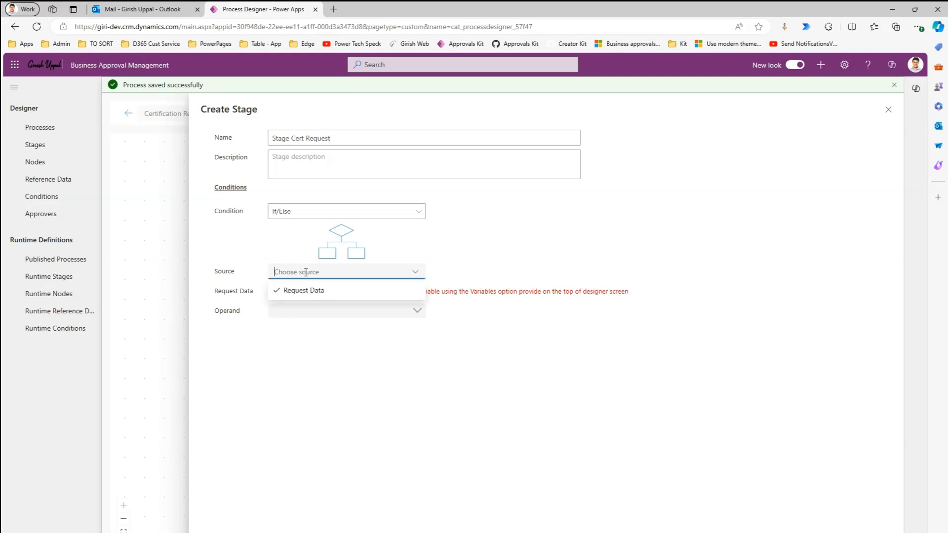
click(374, 393)
click(310, 275)
click(300, 343)
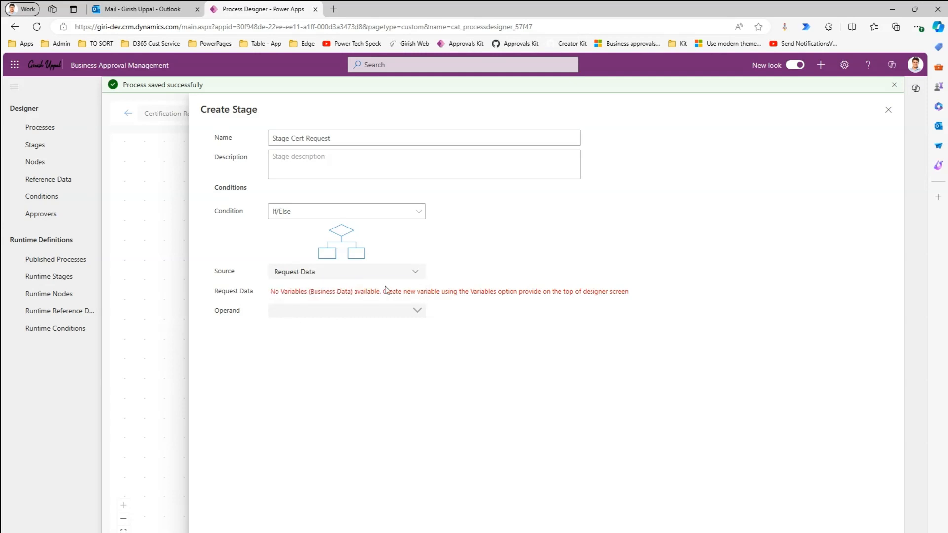
drag(431, 292, 521, 293)
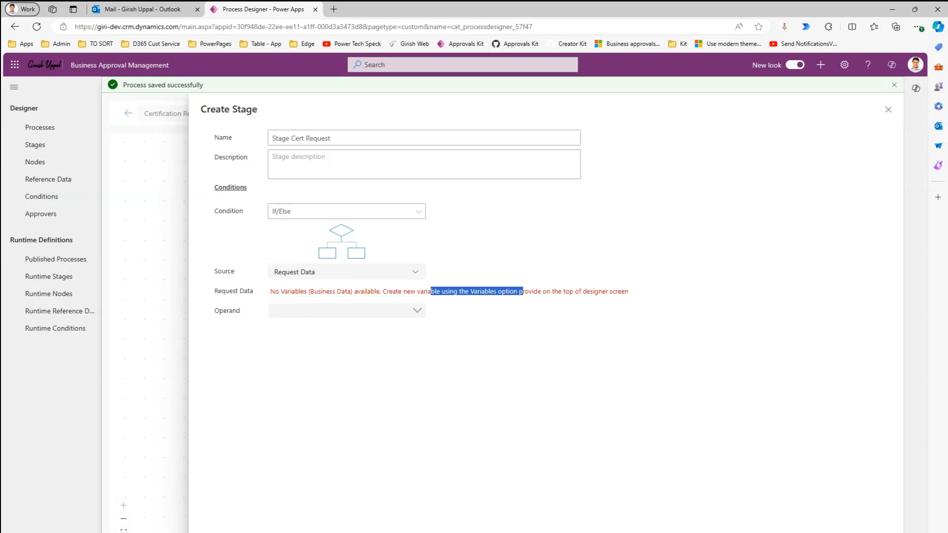
click(315, 532)
Add a process variable varCertificationCost of data type Number with default value 50.
click(730, 117)
click(269, 203)
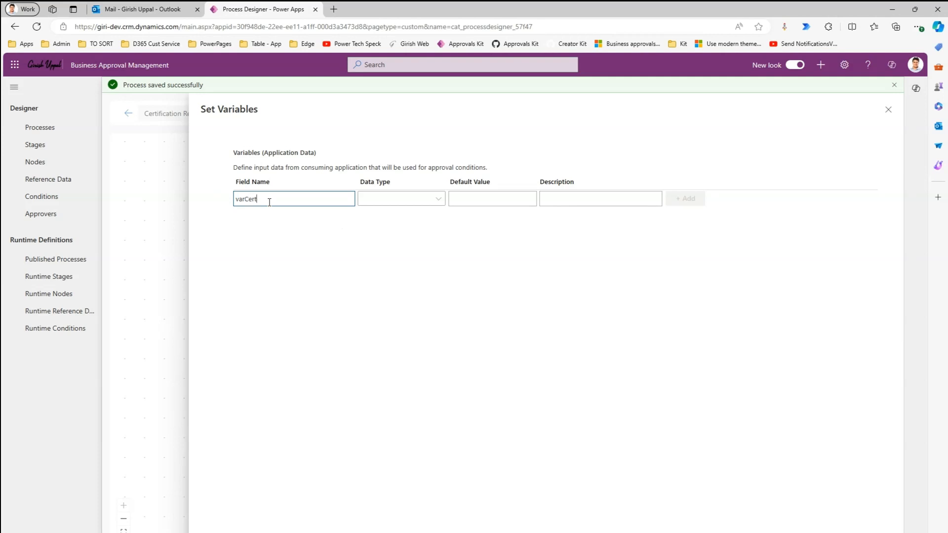
text(varCertificationCost)
click(401, 199)
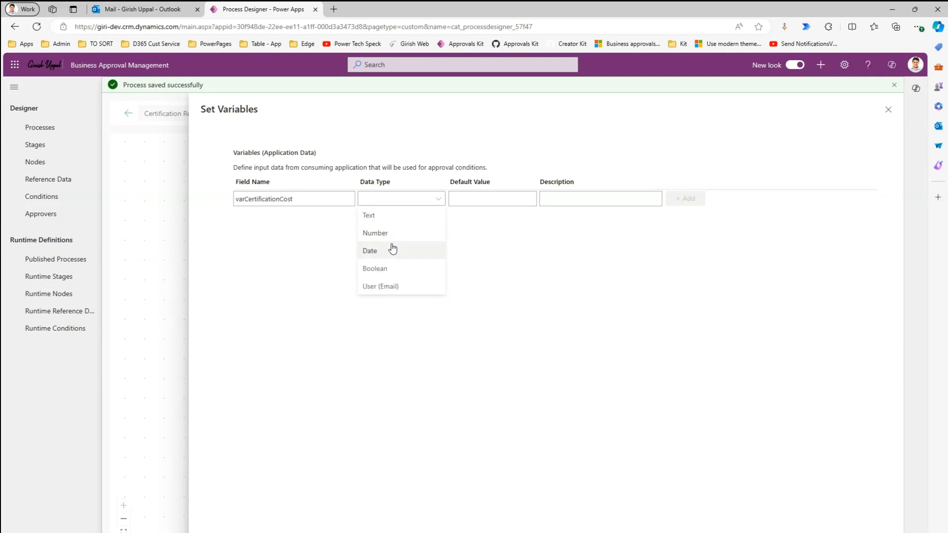
click(387, 231)
click(494, 198)
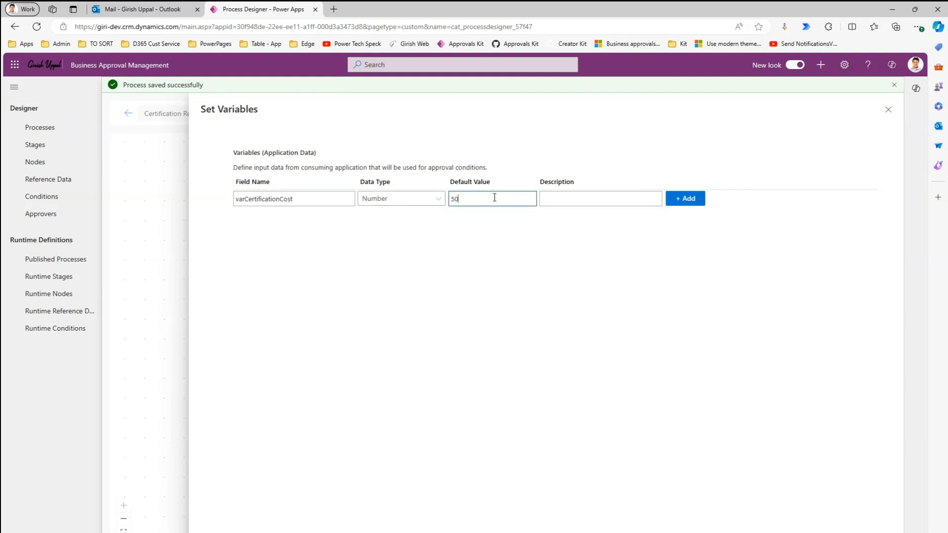
click(687, 198)
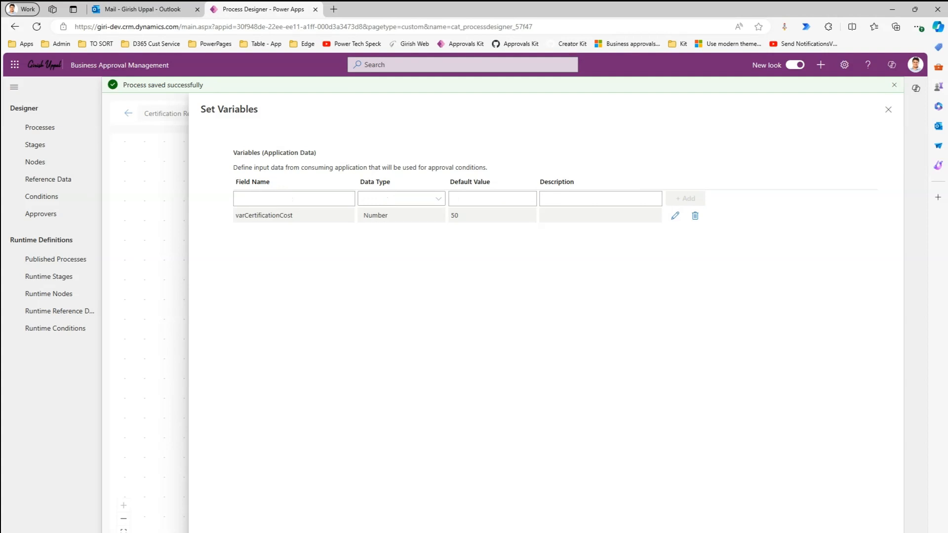
click(888, 110)
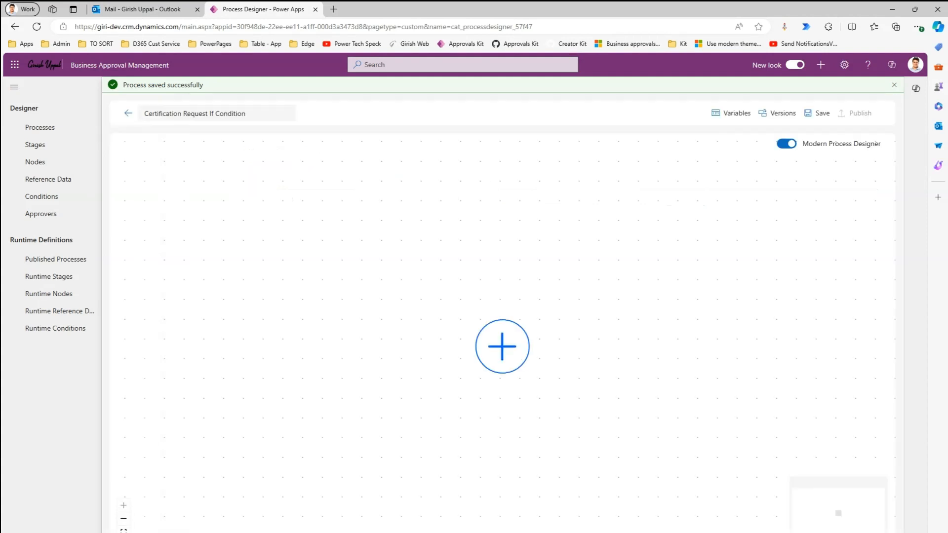
Start a new stage named "Stage Cert Request" with the description "Stage Cert Request desc".
click(502, 346)
click(300, 140)
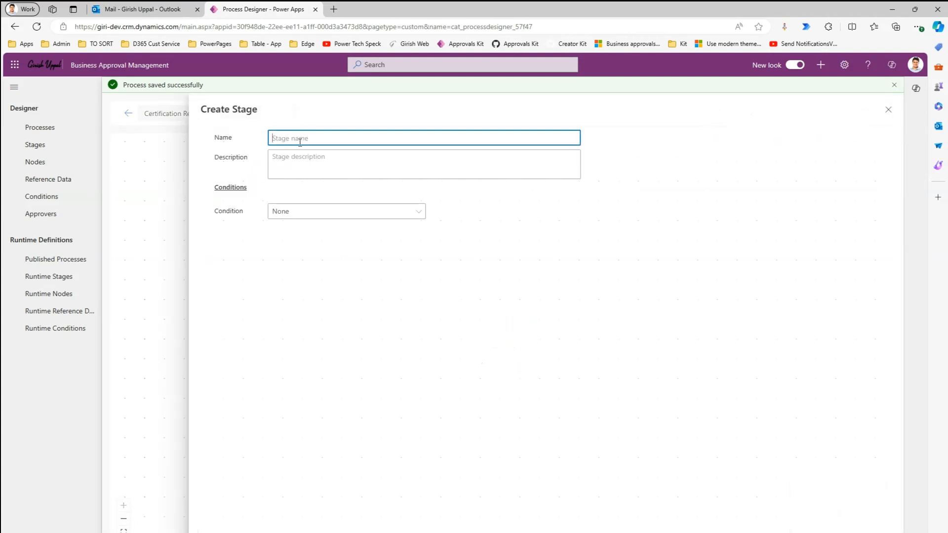
text(Stage Cert Request)
key(Tab)
drag(345, 138, 273, 137)
key(ctrl+c)
click(310, 158)
key(ctrl+v)
text(d)
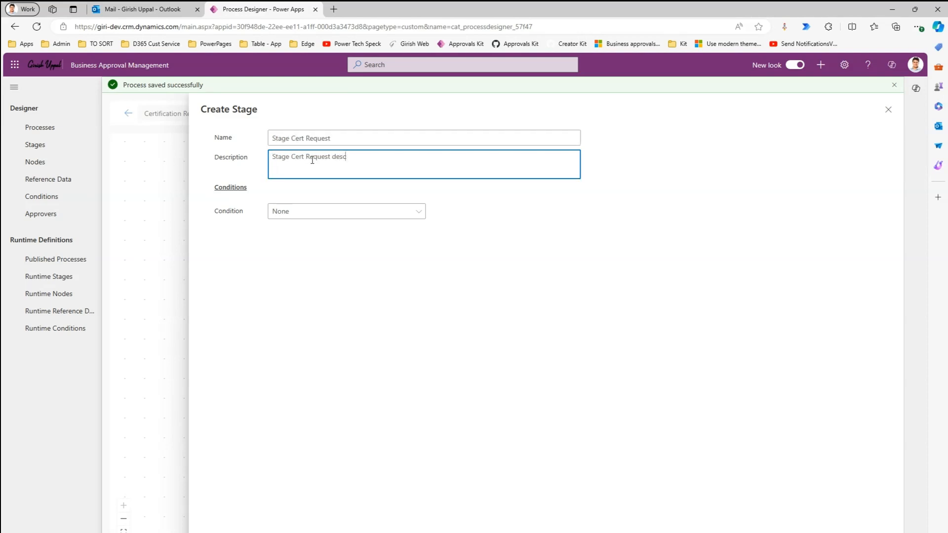
Give the stage an If/Else condition testing whether request data varCertificationCost is Greater Than or Equals (>=) the static value 200.
click(282, 211)
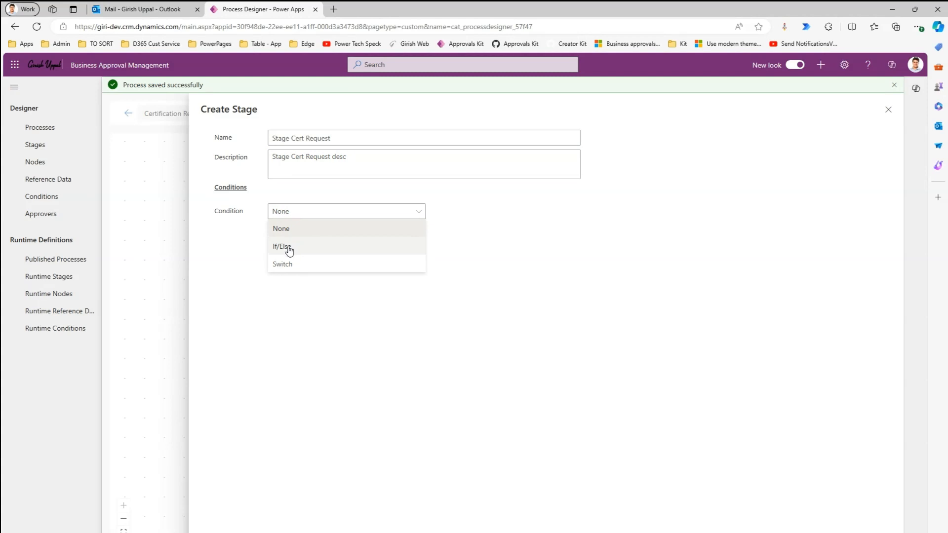
click(290, 251)
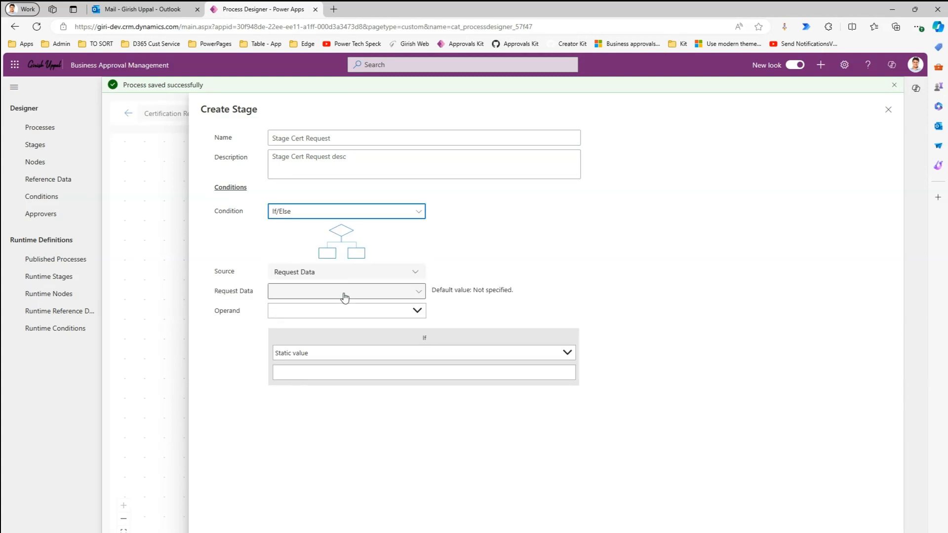
click(325, 296)
click(303, 310)
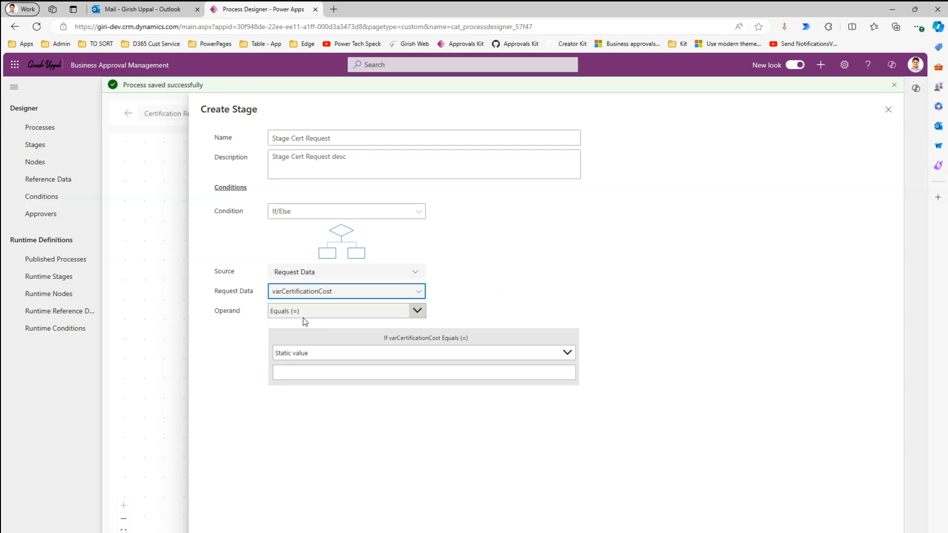
click(306, 317)
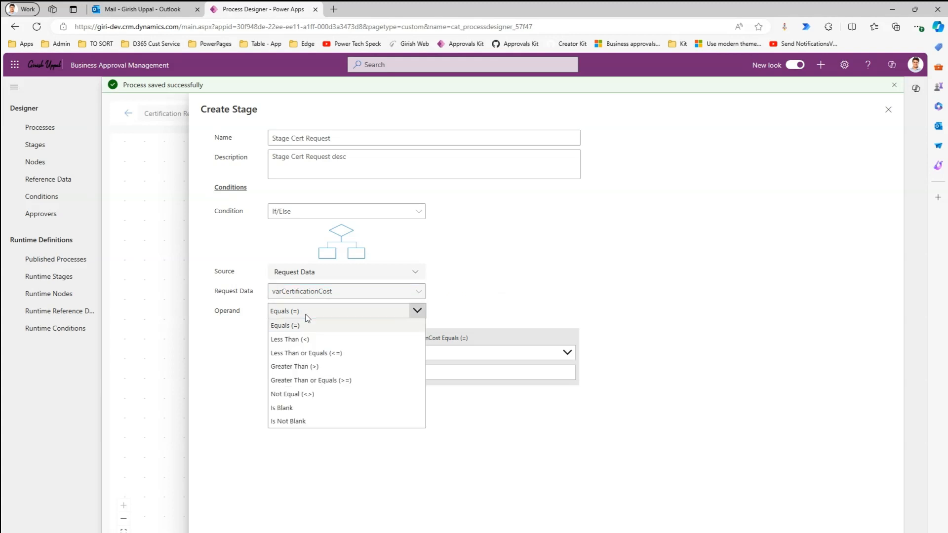
click(322, 382)
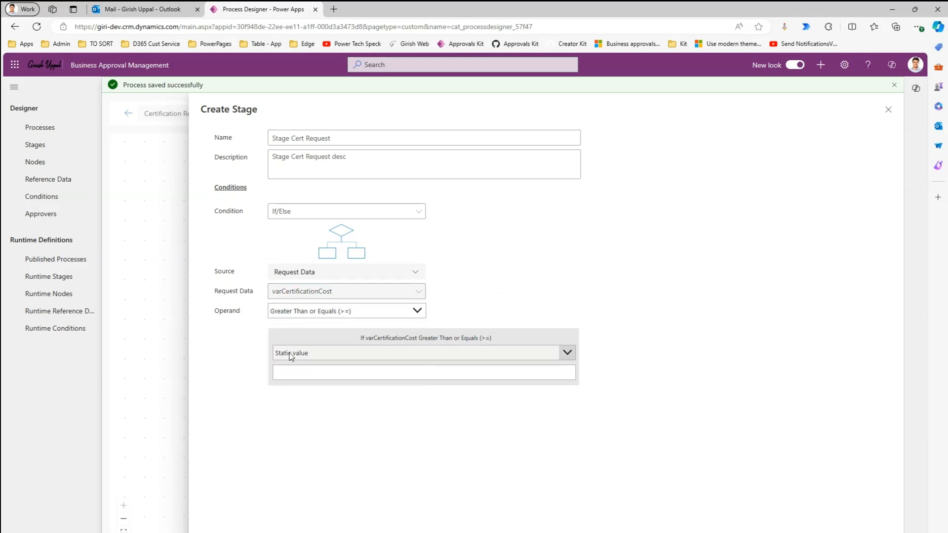
click(340, 355)
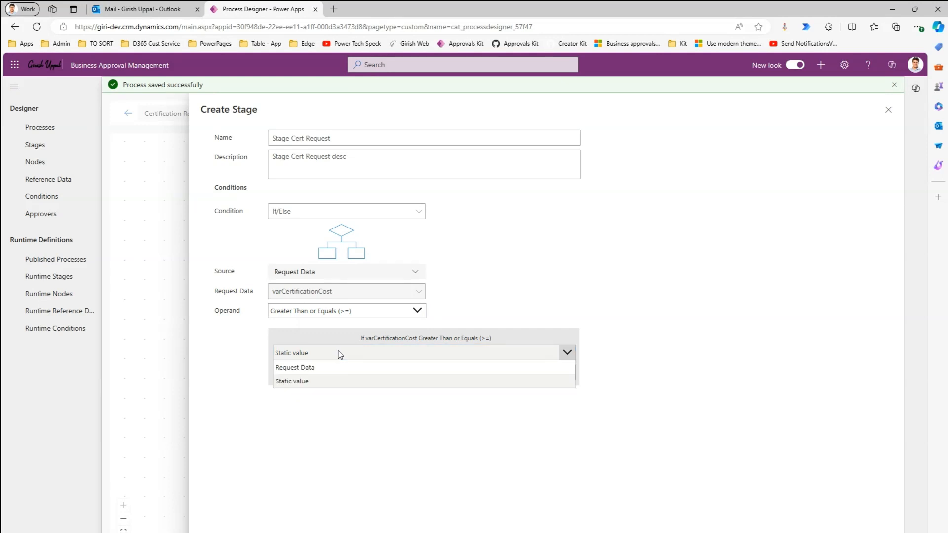
click(340, 381)
click(332, 376)
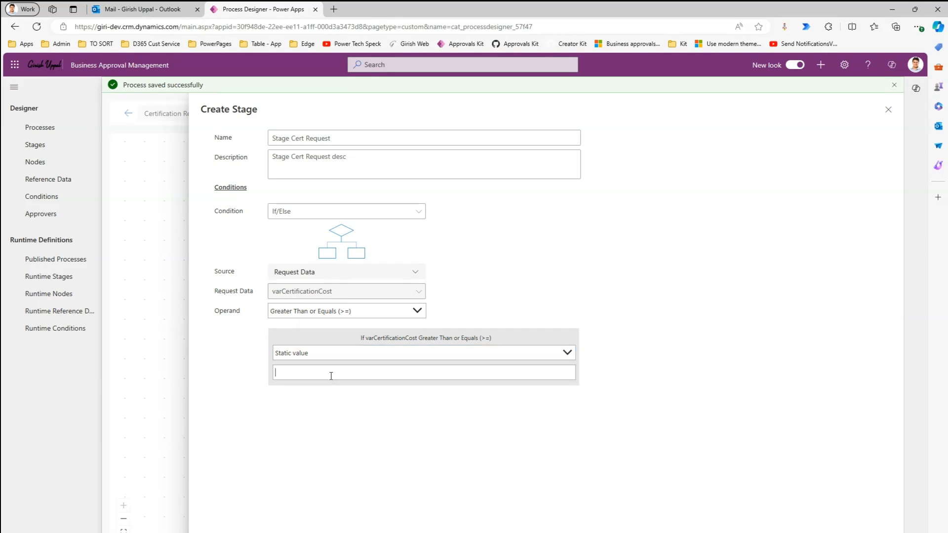
text(200)
Check the conditional stage rule in Microsoft Whiteboard and save the new stage back in the Process Designer.
click(499, 532)
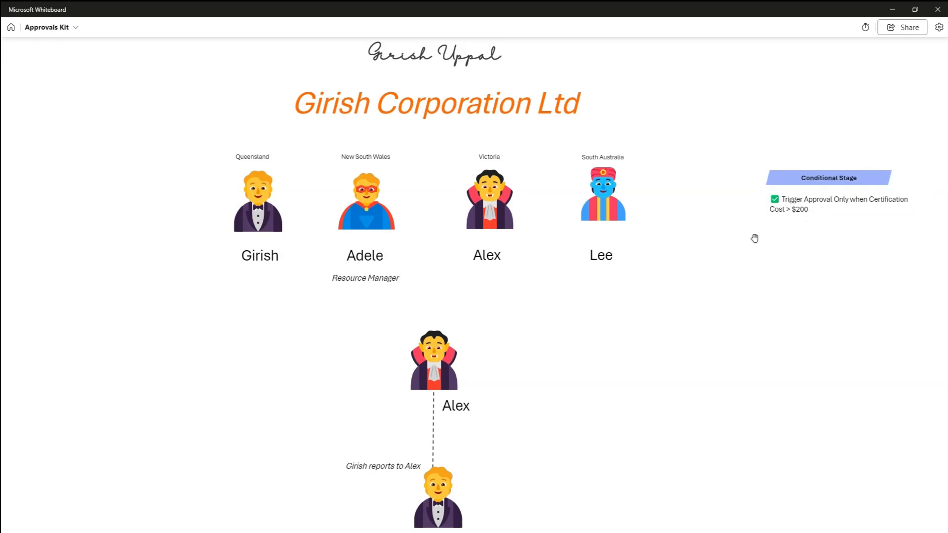
key(alt+Tab)
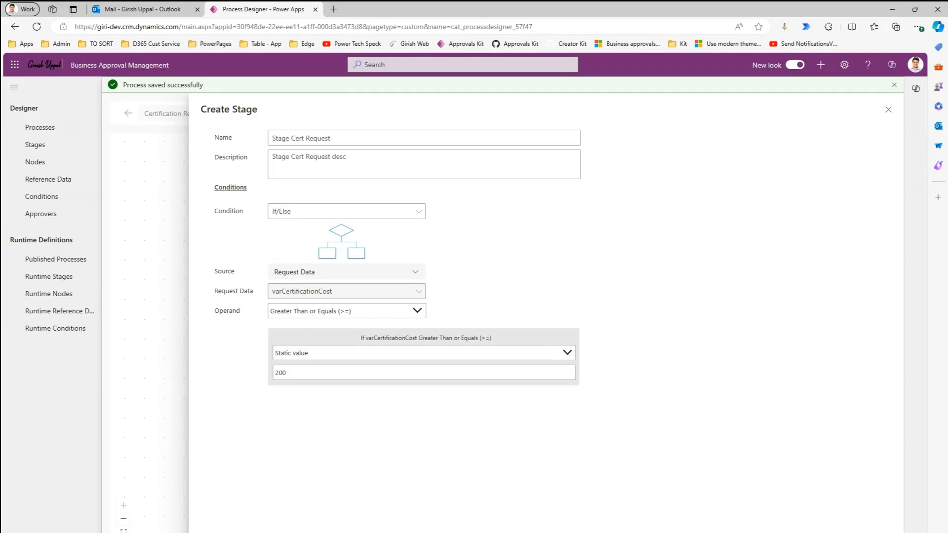
click(227, 532)
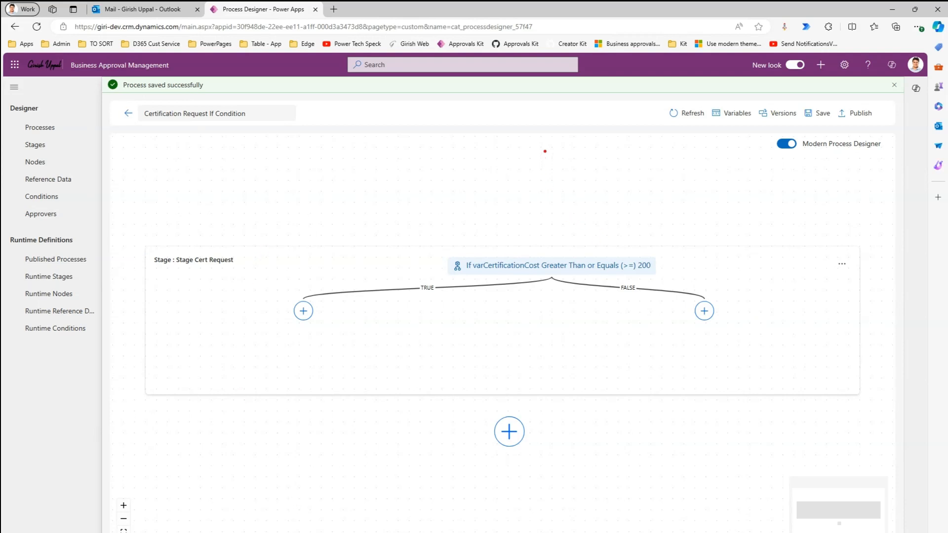
mouse_move(544, 145)
mouse_down()
mouse_move(545, 251)
mouse_move(556, 231)
mouse_up()
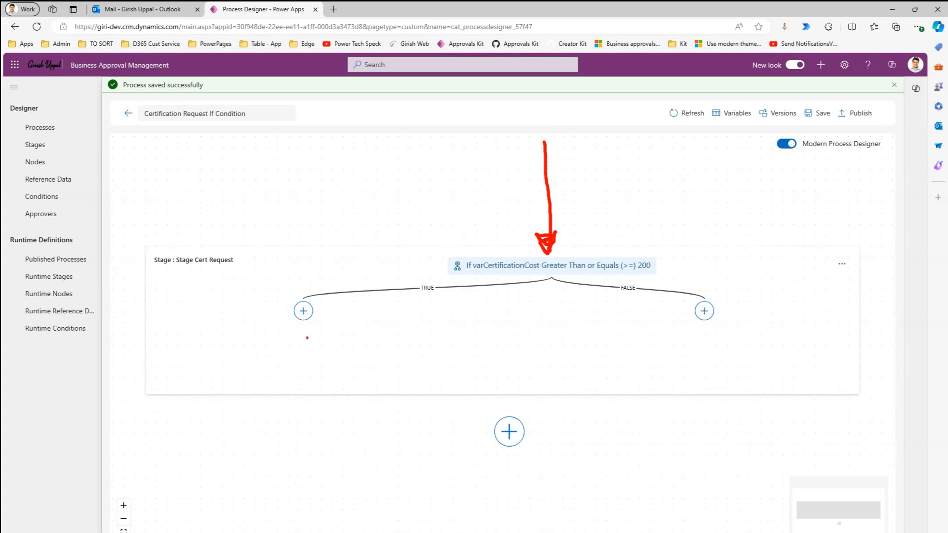
drag(288, 336, 331, 324)
drag(736, 321, 731, 345)
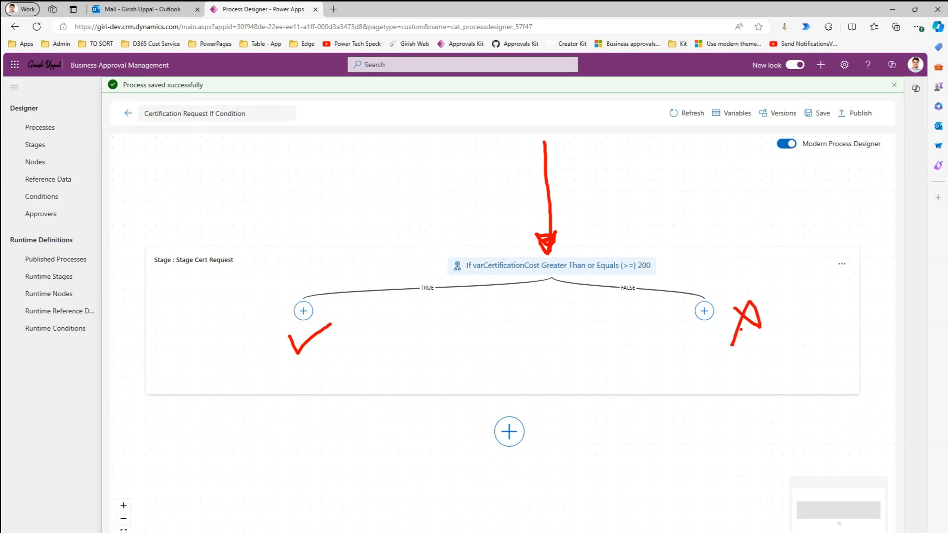
key(Escape)
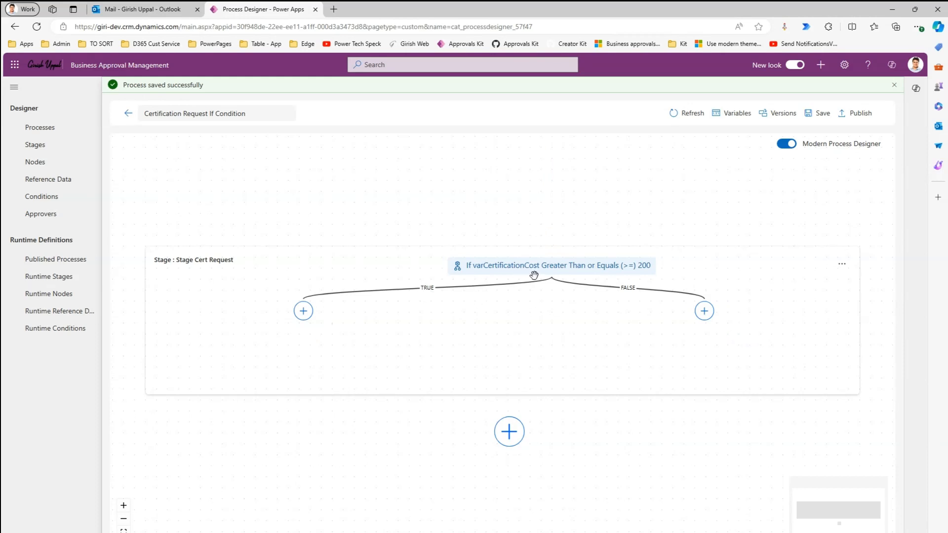
Start an approval node on the condition's TRUE branch, named "Manager Approval -" followed by the manager's first name.
click(303, 312)
click(293, 156)
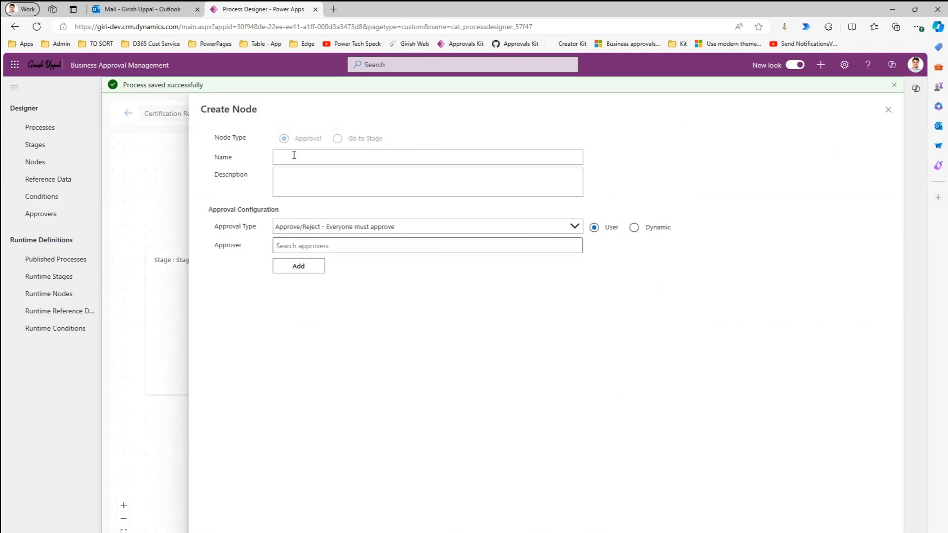
text(Manager Approval - Alex)
Add the manager as the node's User approver, checking the reporting line in Microsoft Whiteboard.
click(634, 228)
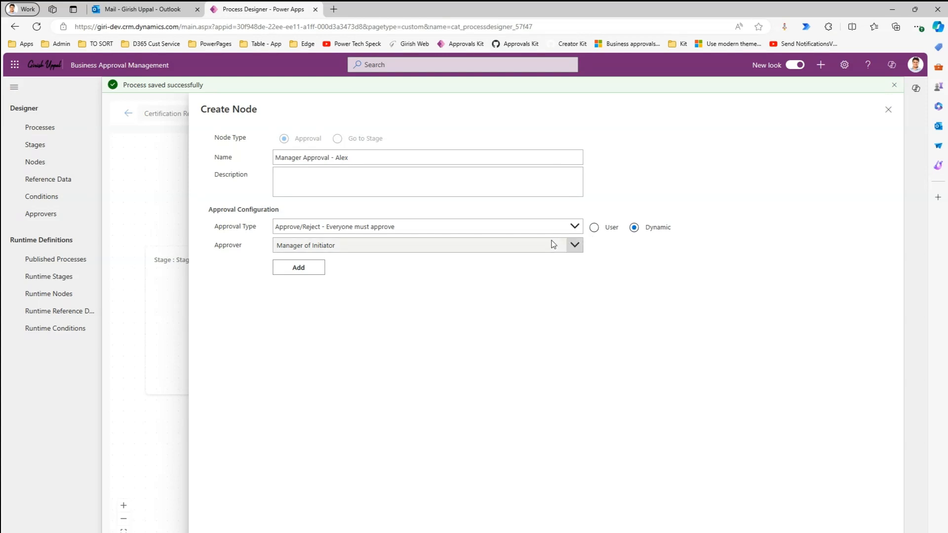
click(594, 228)
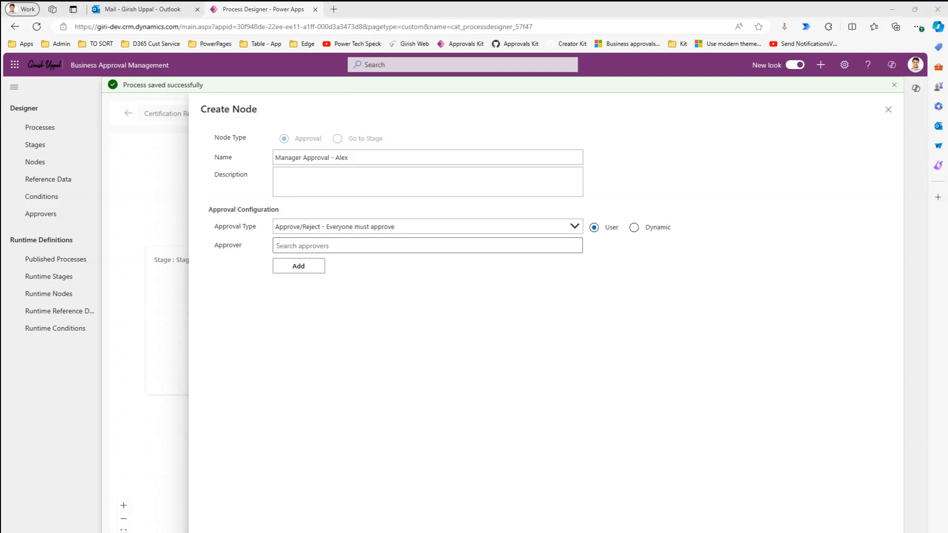
key(alt+Tab)
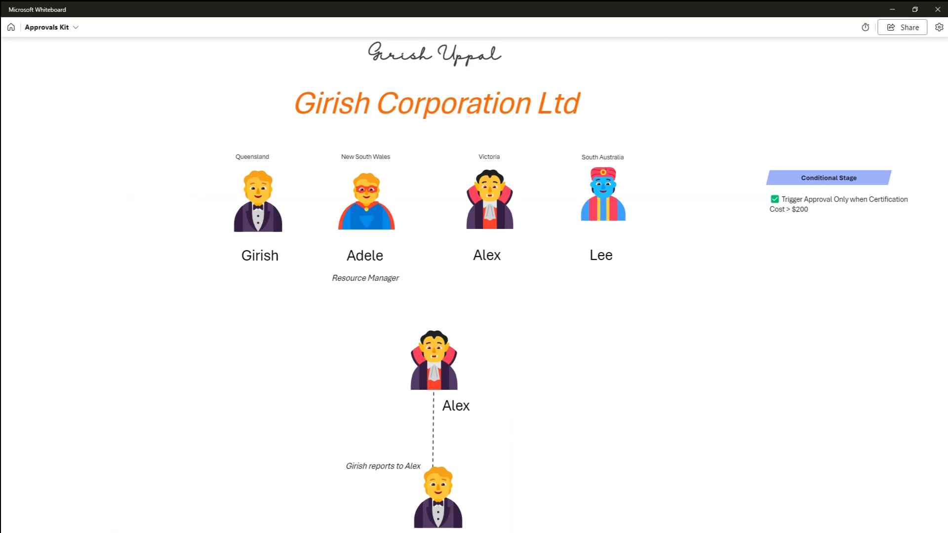
key(alt+Tab)
click(316, 246)
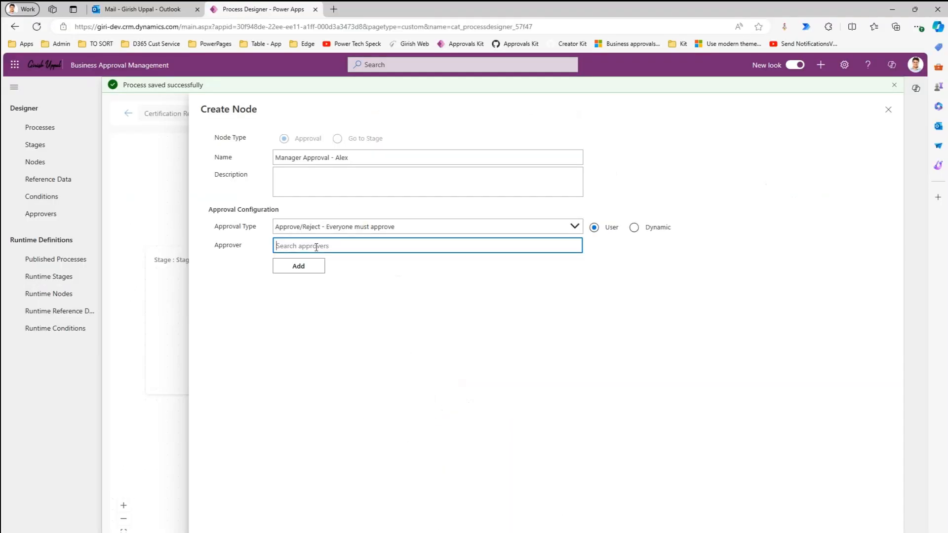
text(alex)
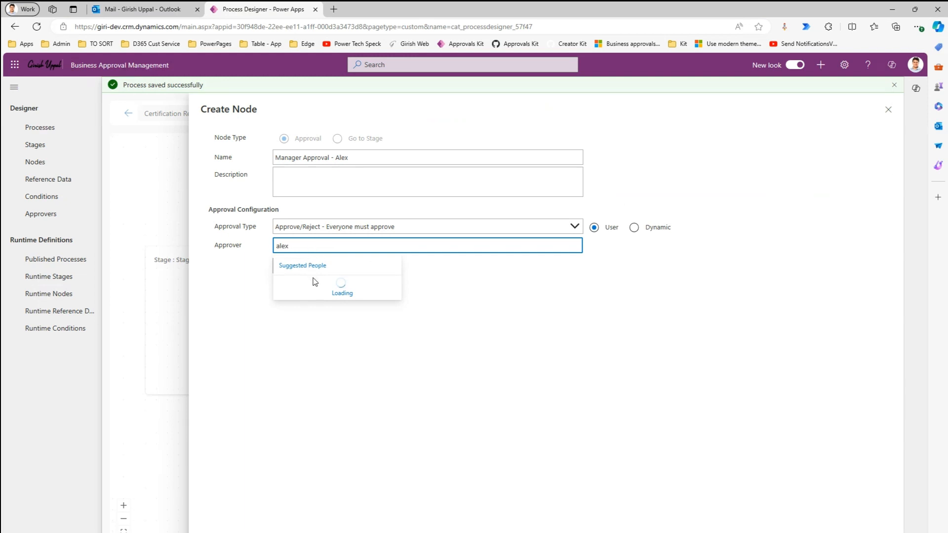
click(314, 309)
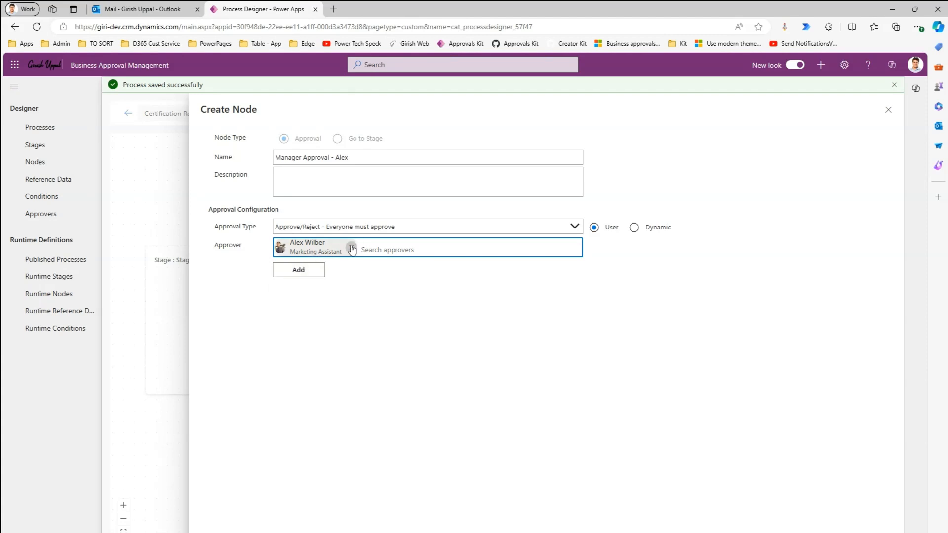
click(311, 270)
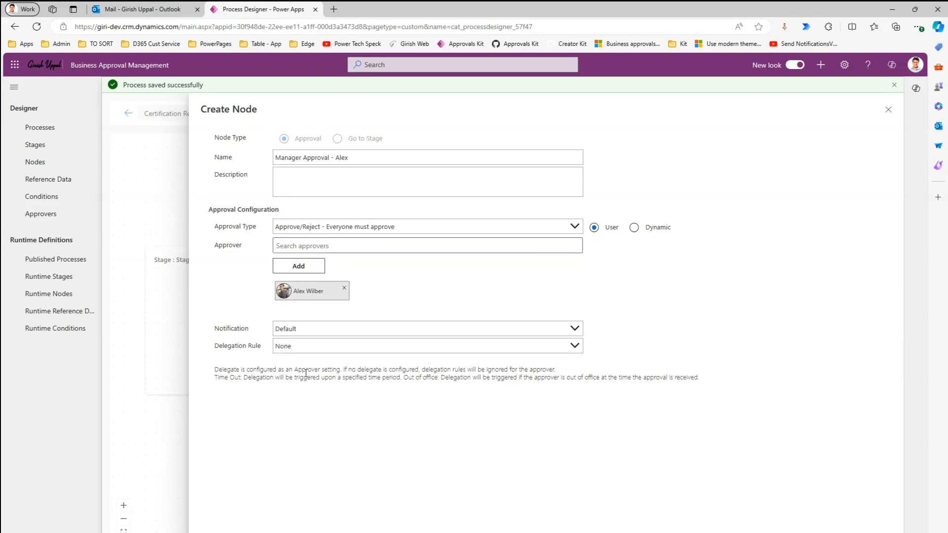
Set the approval node's description to its name followed by "desc" and save the node.
triple_click(328, 160)
key(ctrl+c)
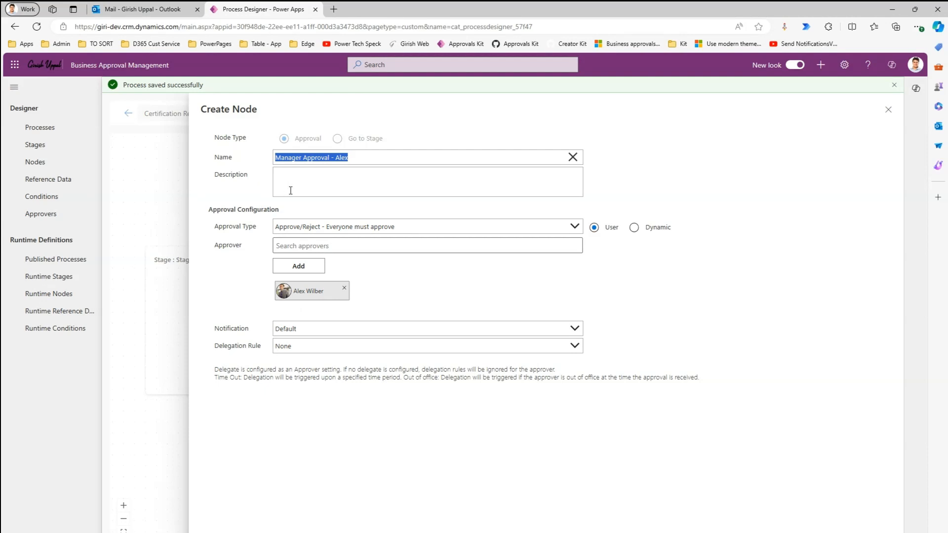
click(302, 174)
key(ctrl+v)
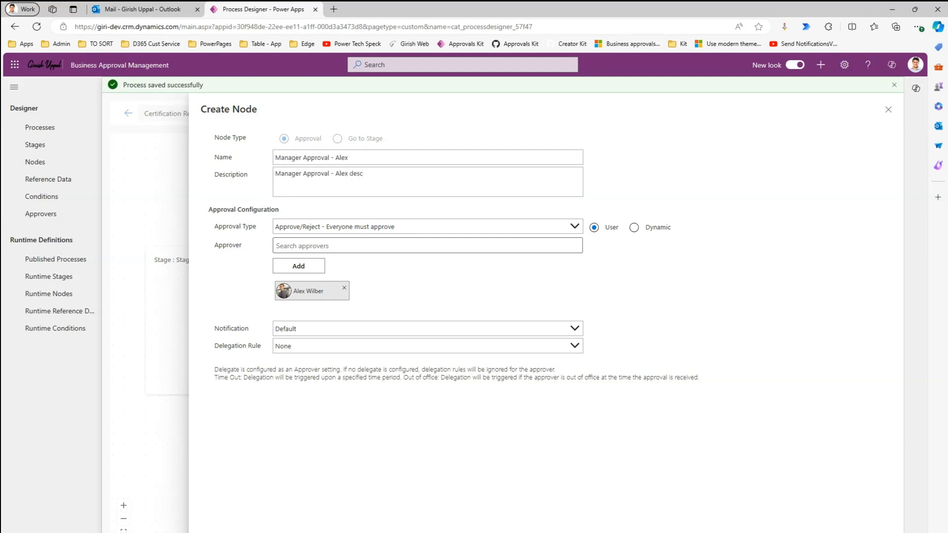
click(242, 532)
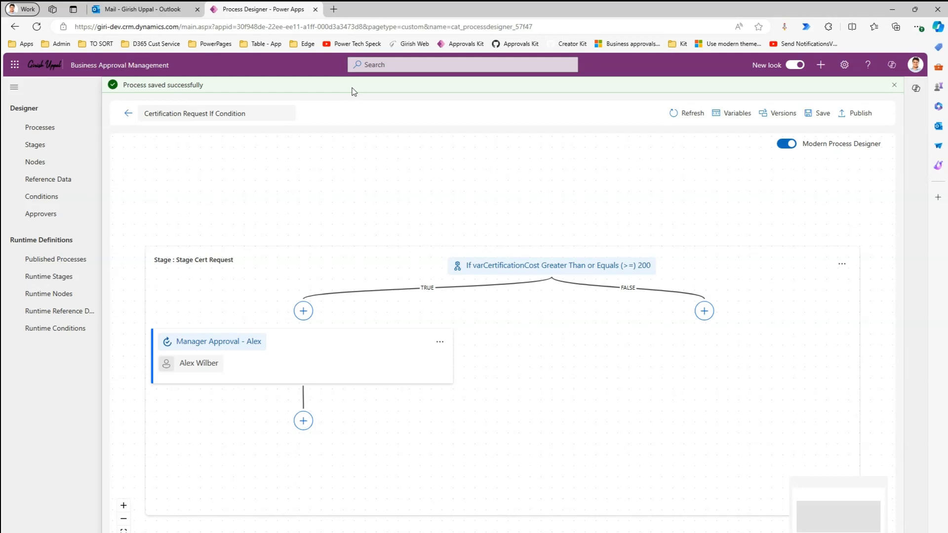
Open Power Automate in a new browser tab and create a manually triggered instant cloud flow named "Cert Expense Claim".
click(334, 10)
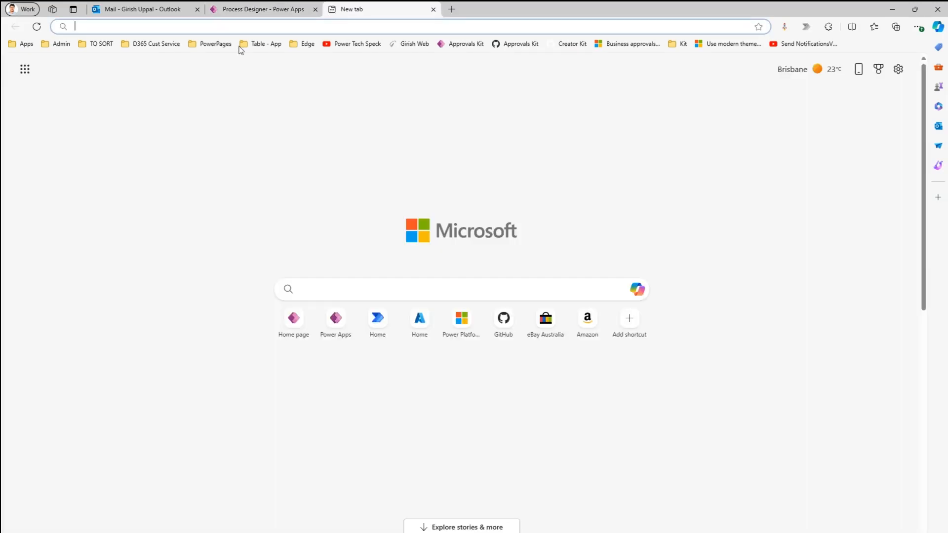
click(24, 44)
click(41, 141)
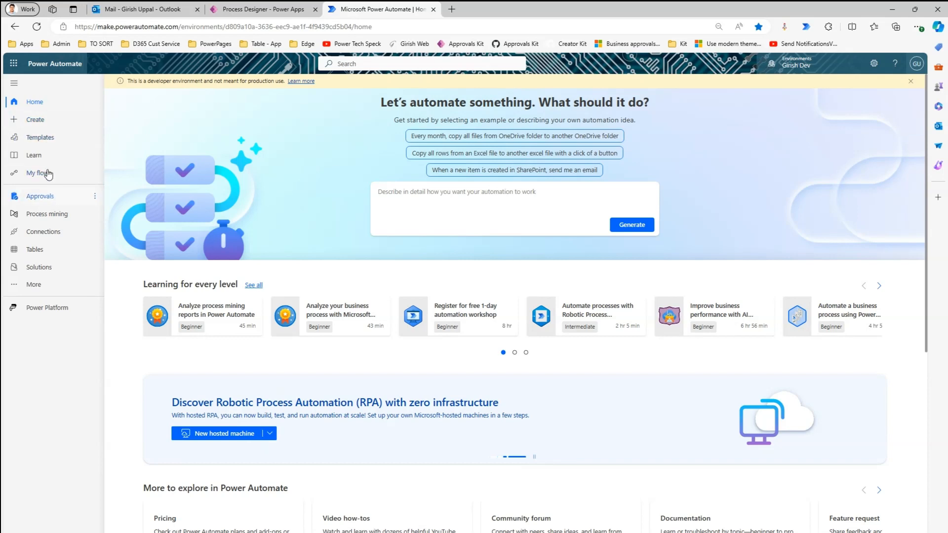
click(41, 124)
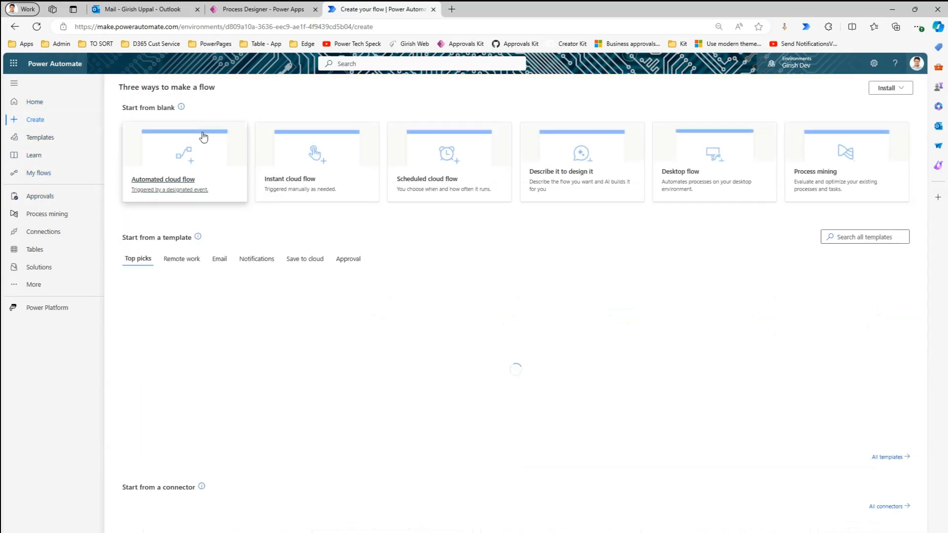
click(285, 177)
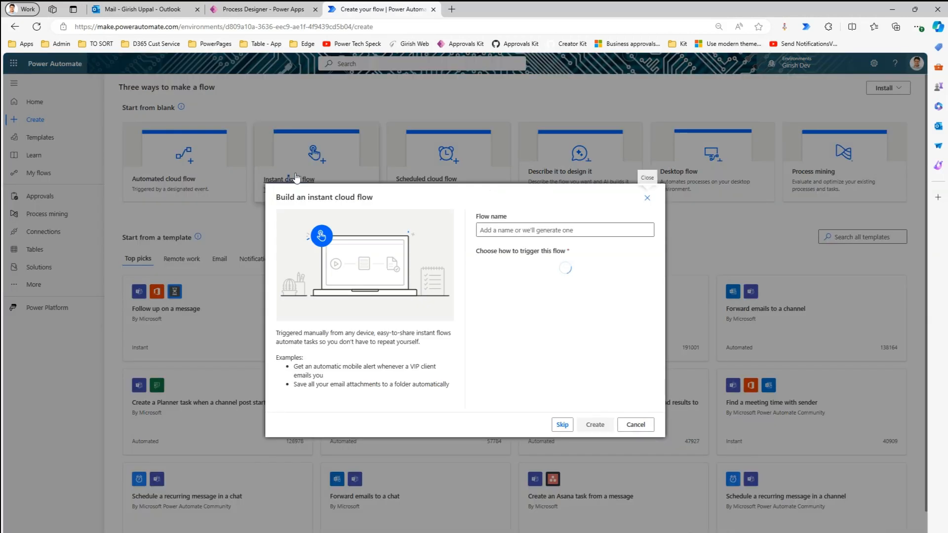
click(536, 230)
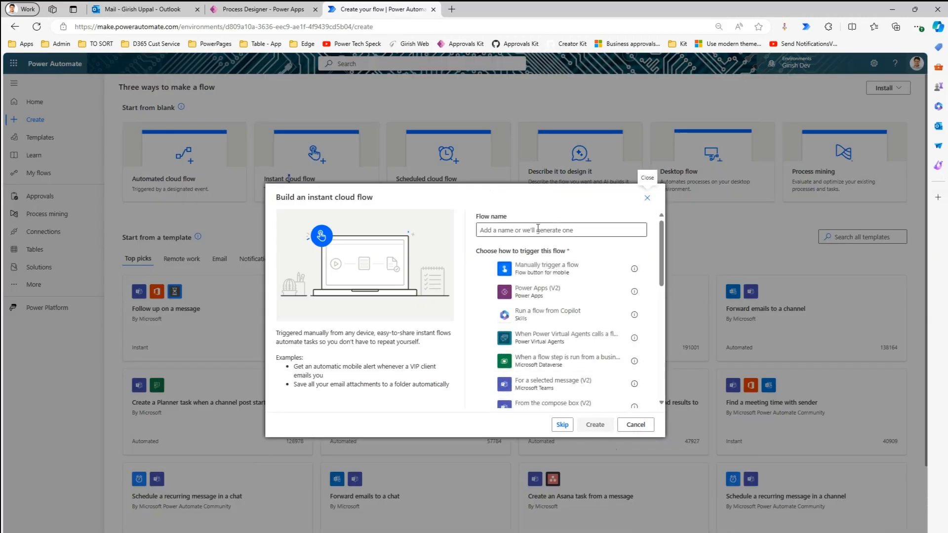
text(Cert Expense Cla)
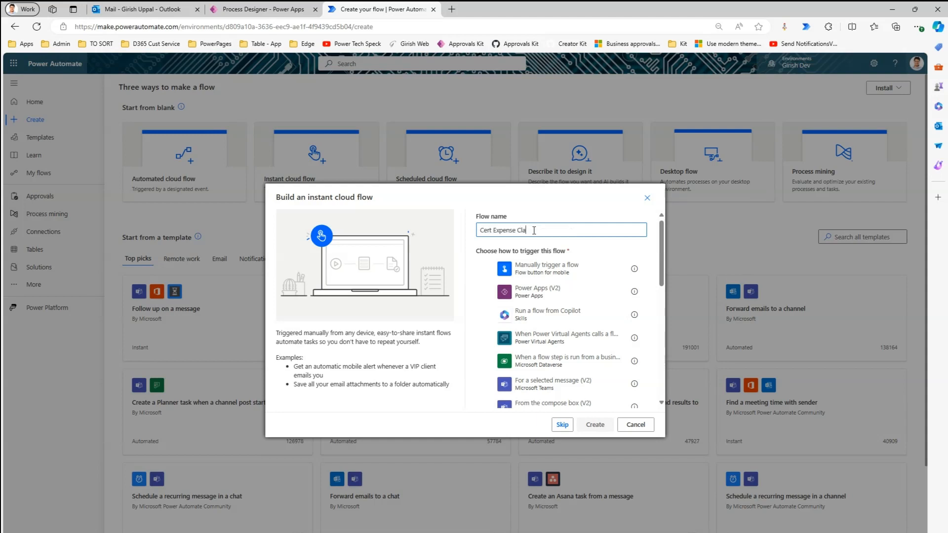
click(531, 268)
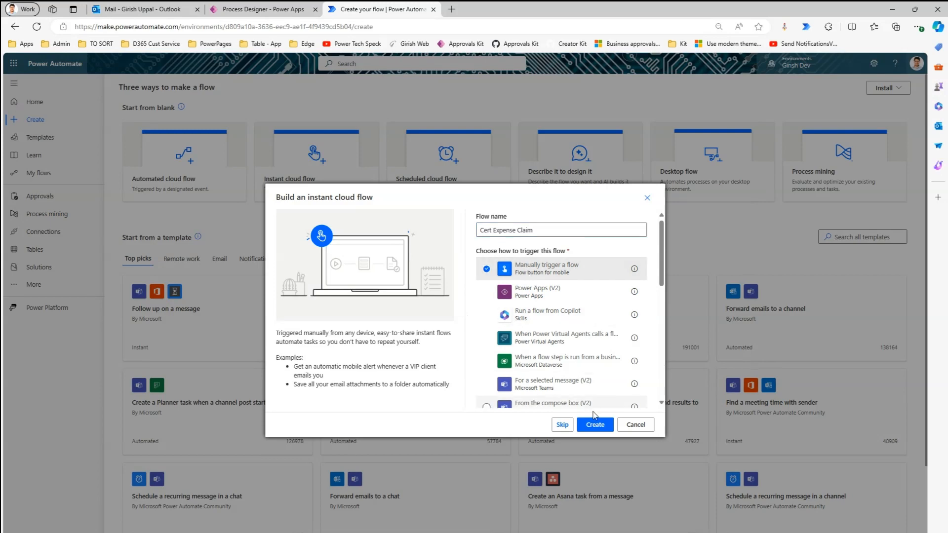
click(594, 425)
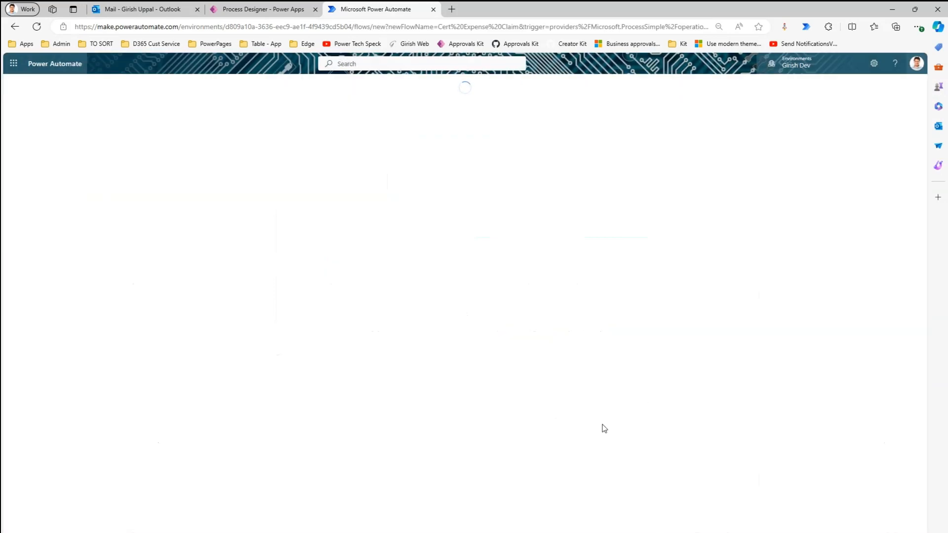
Return to the Process Designer, save the Certification Request If Condition process and publish it with activation on publishing set to Yes.
click(259, 9)
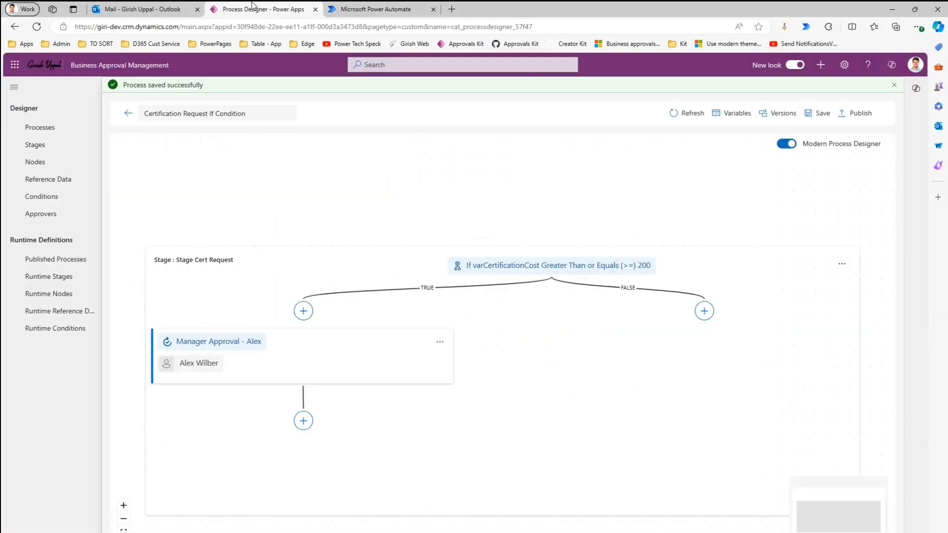
click(398, 6)
click(261, 9)
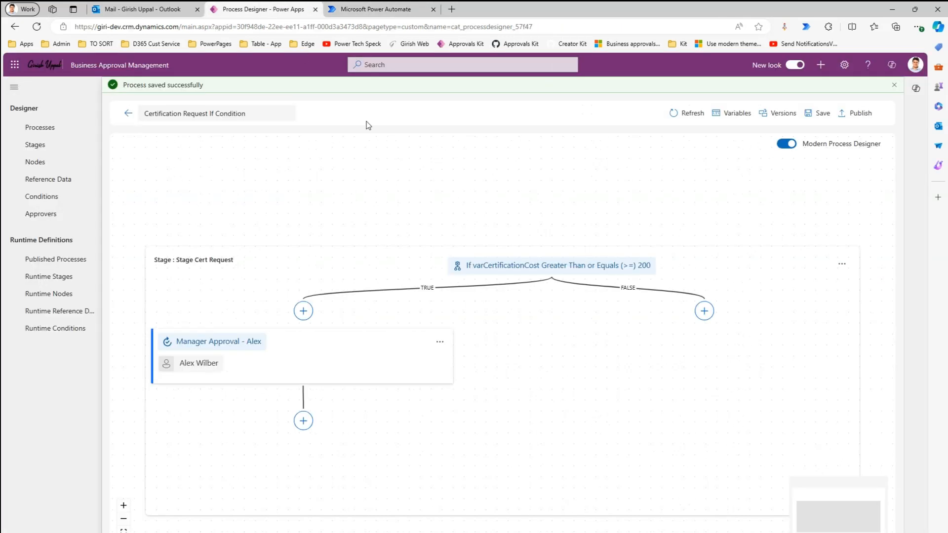
click(822, 116)
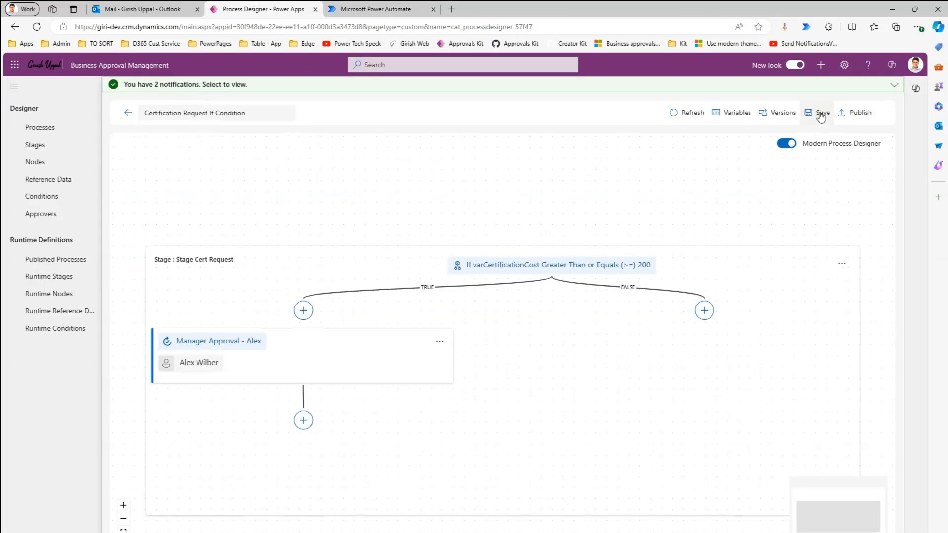
click(861, 114)
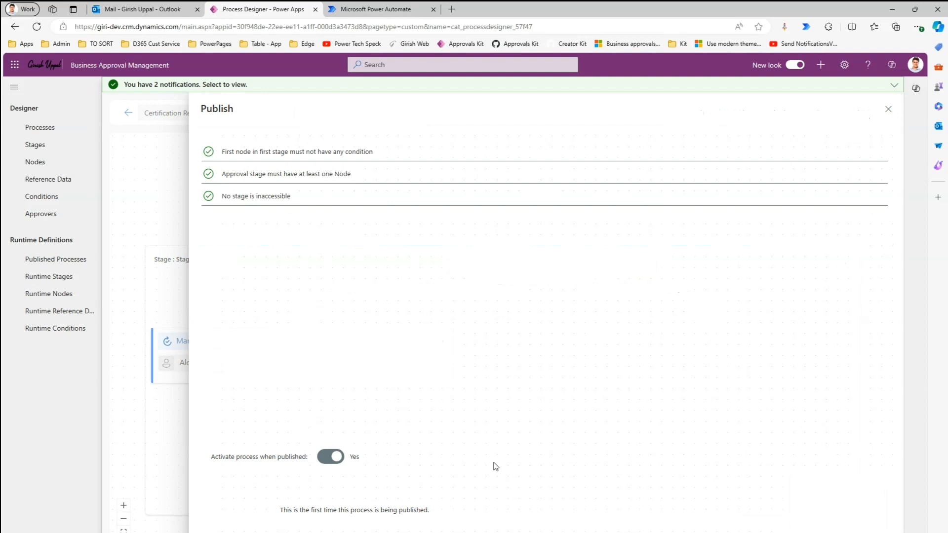
click(256, 531)
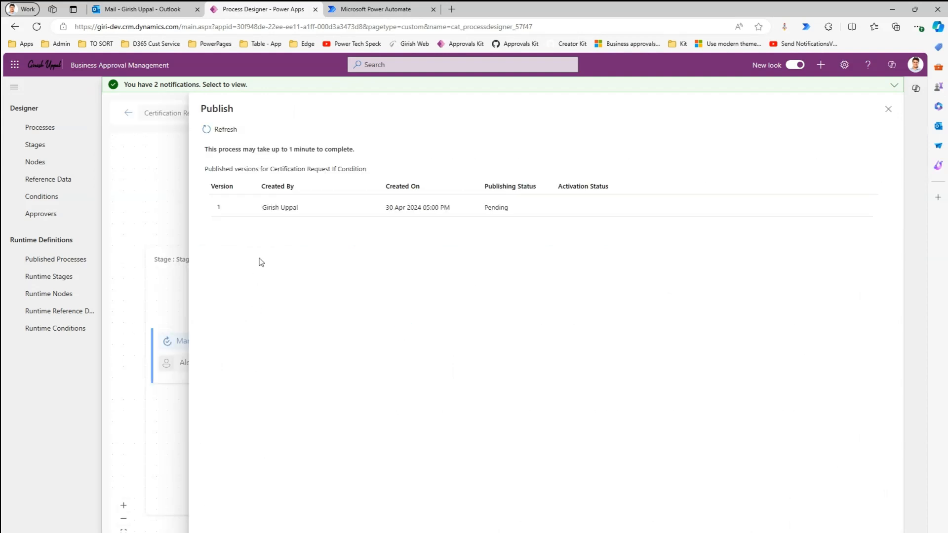
Switch to the Power Automate flow and add a Number input for the certification cost to its manual trigger, with 20 as the prompt text.
click(376, 9)
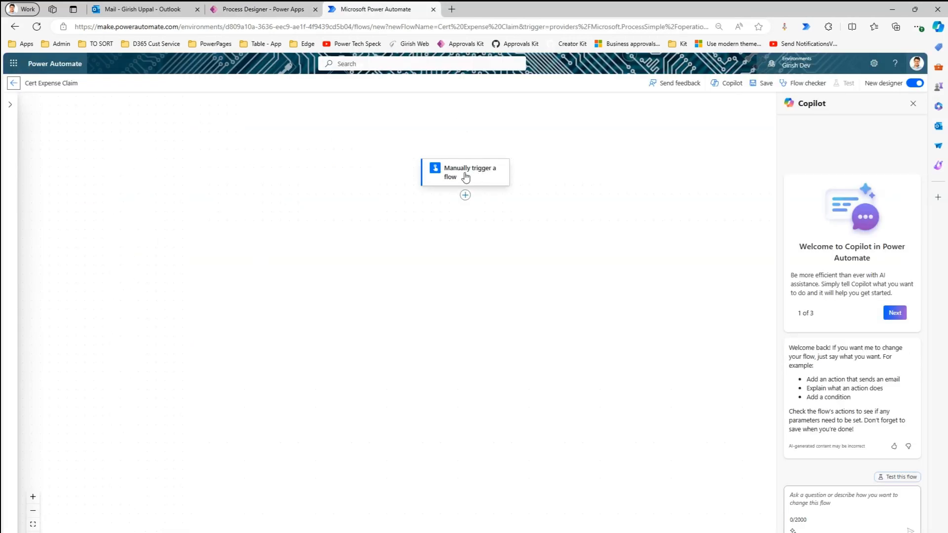
click(466, 178)
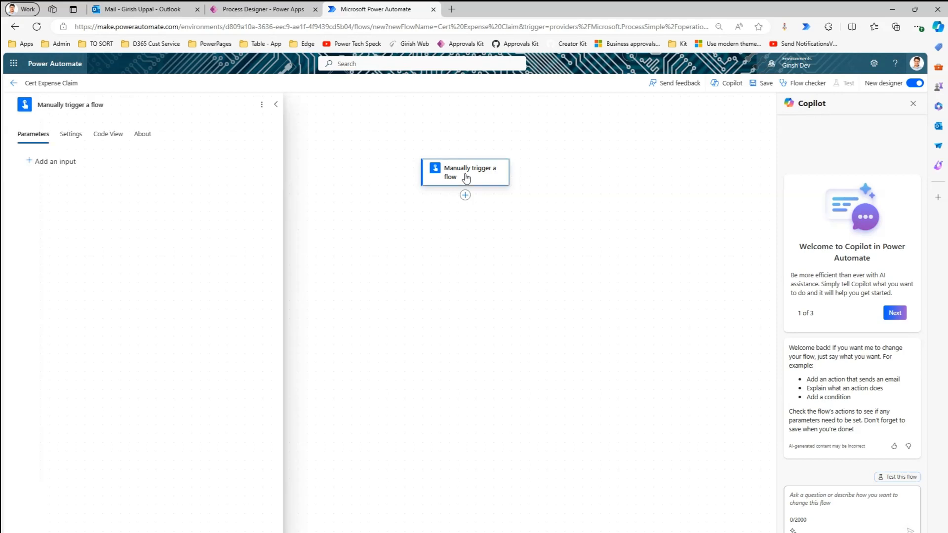
click(55, 164)
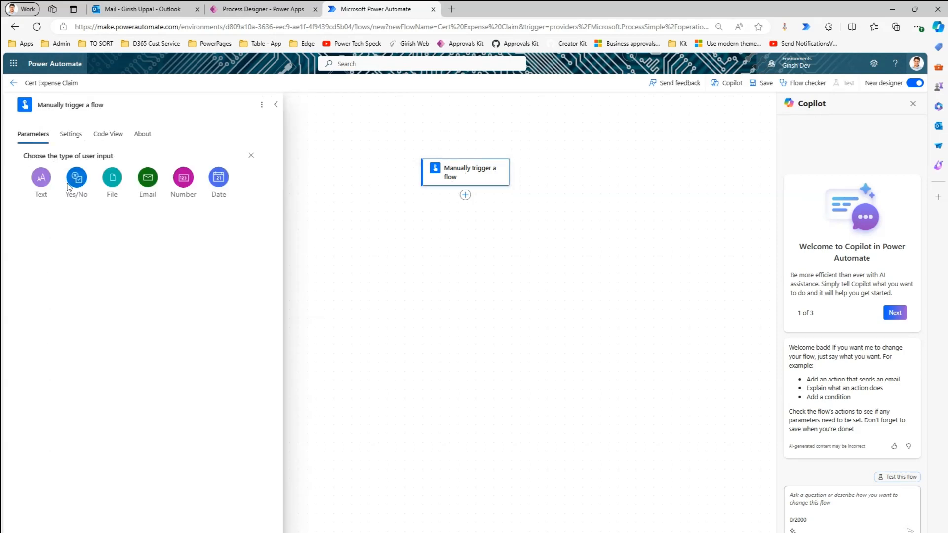
click(183, 178)
click(51, 161)
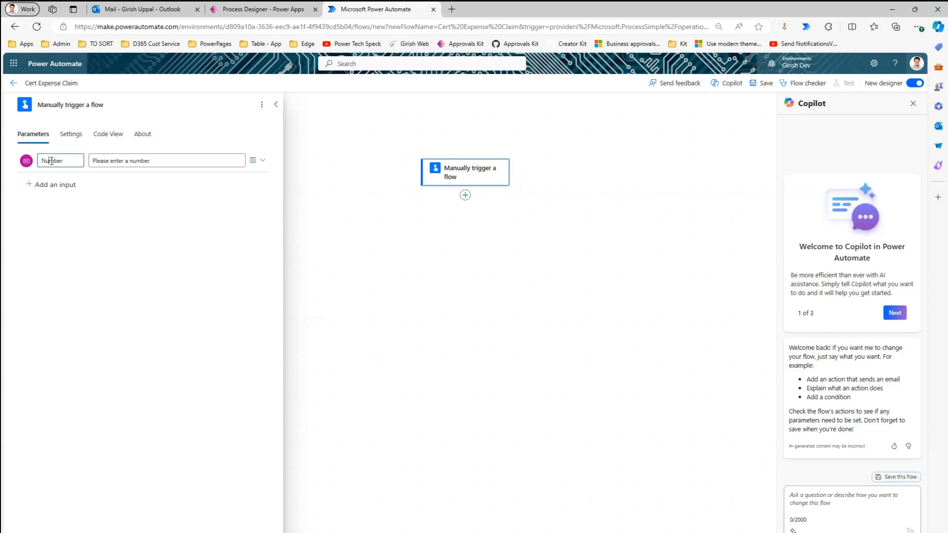
double_click(51, 161)
text(CertificationCo)
click(179, 159)
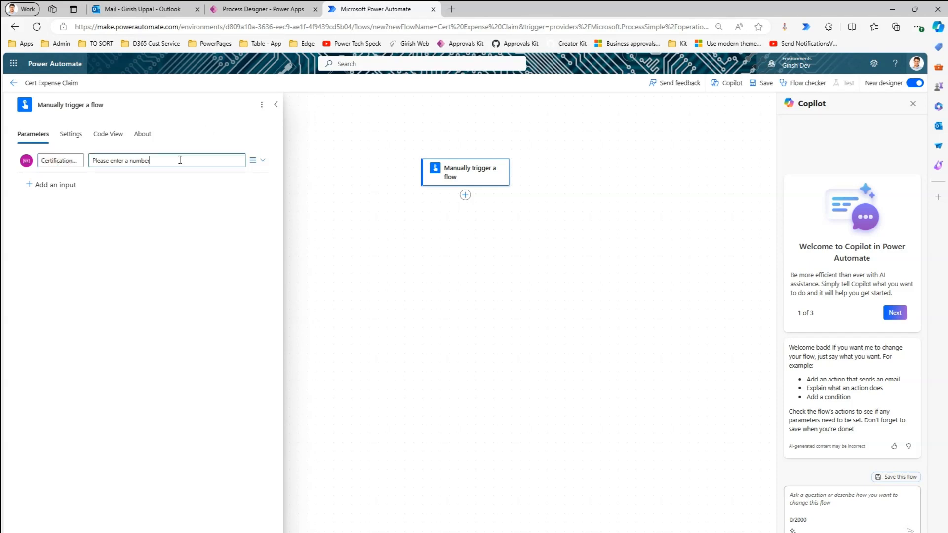
triple_click(109, 160)
text(2)
click(388, 250)
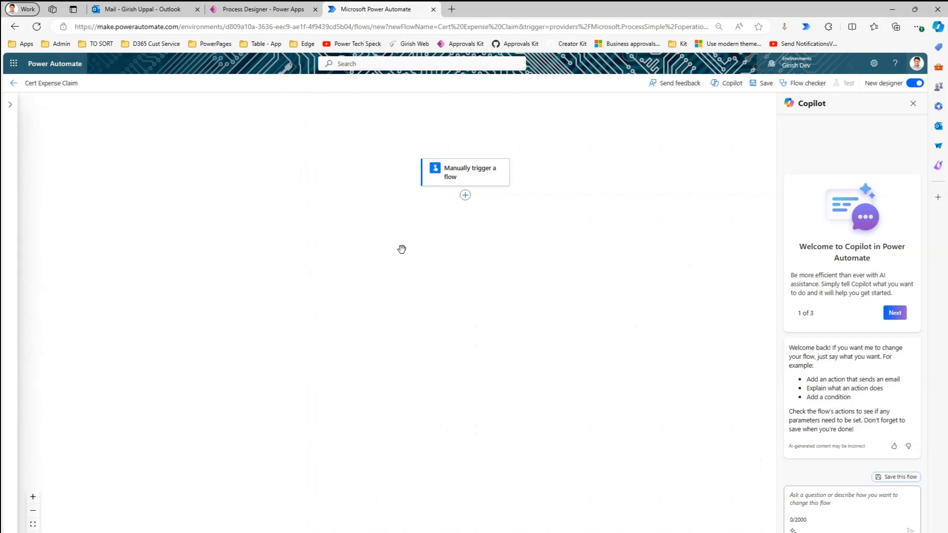
click(483, 183)
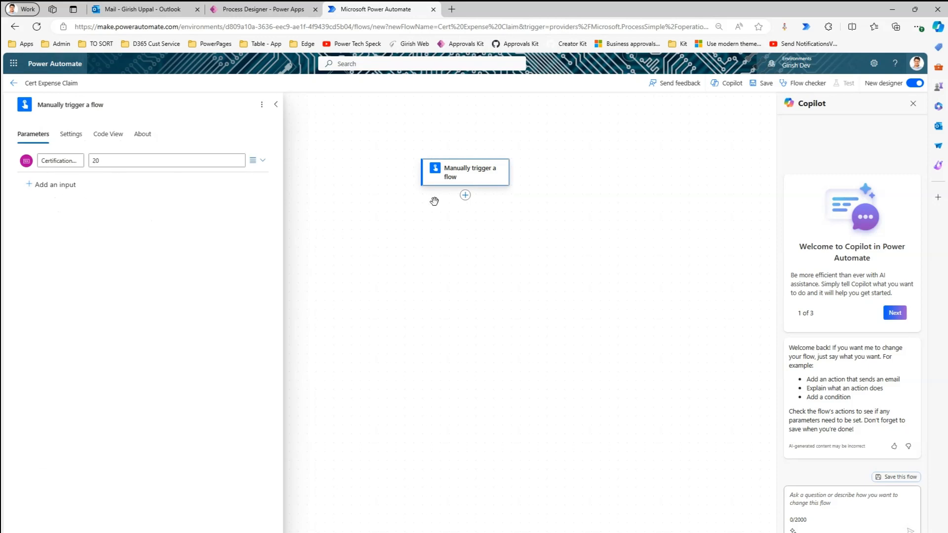
Add the Approvals Kit action "Start business approval process" after the trigger, searching for approval actions with the Custom runtime.
click(465, 195)
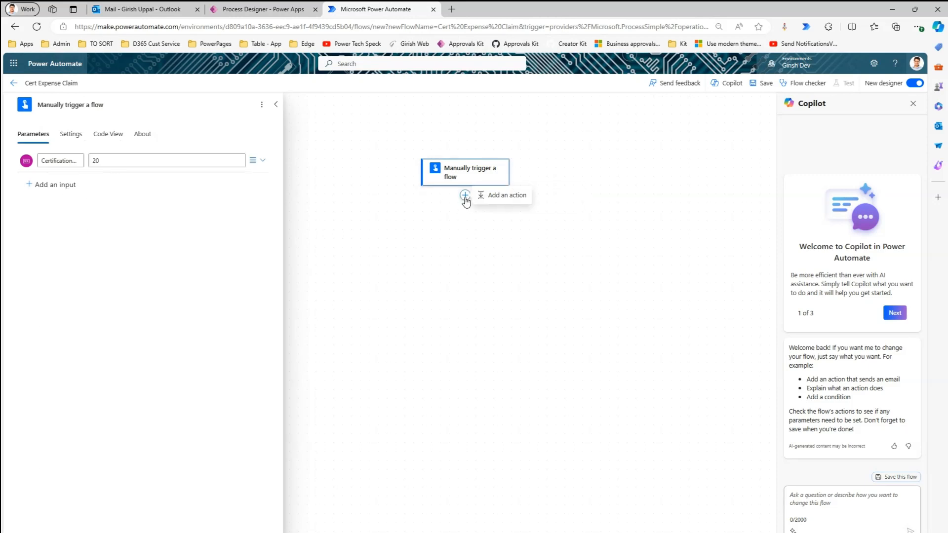
click(513, 195)
text(approva)
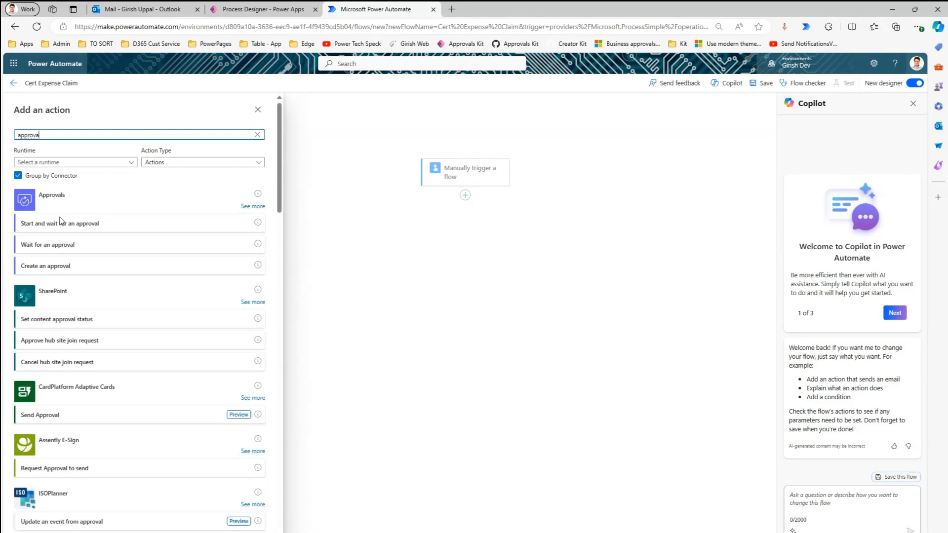
click(67, 163)
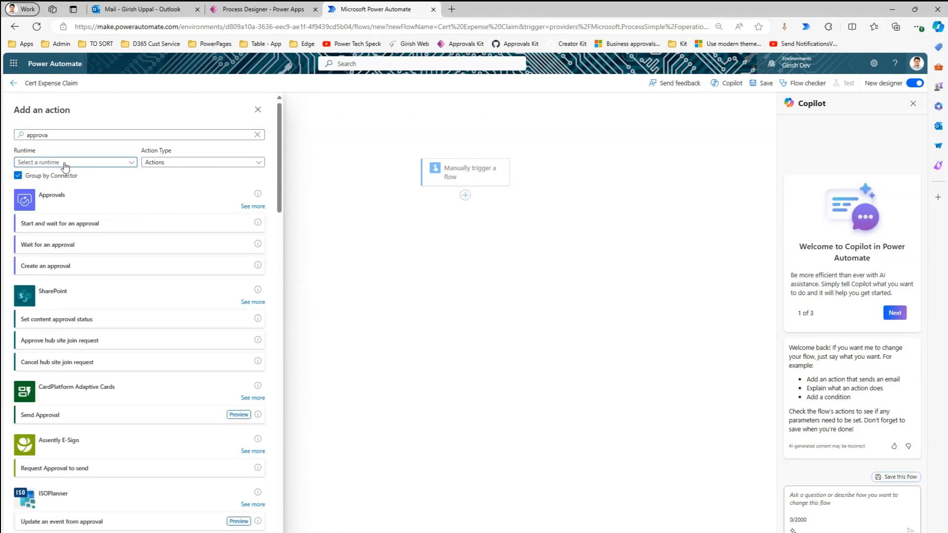
click(49, 240)
click(203, 191)
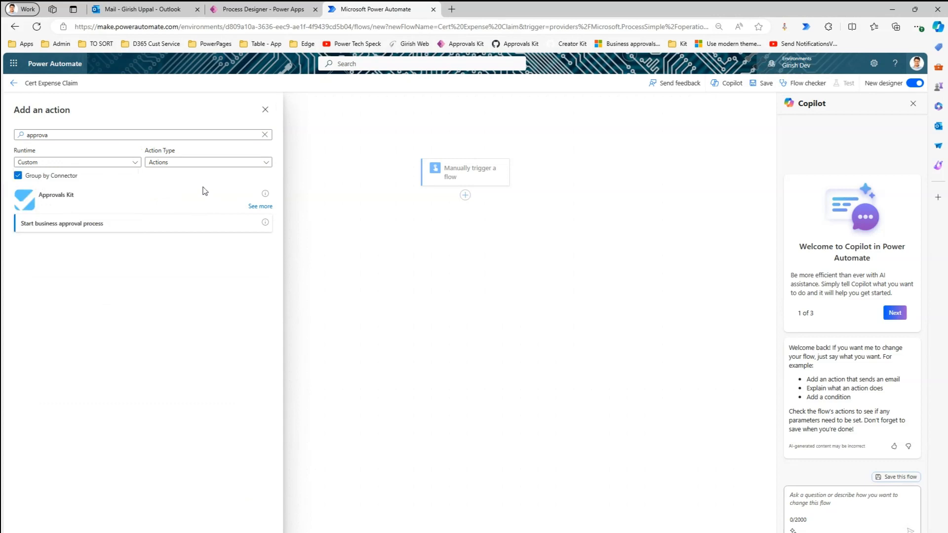
click(84, 225)
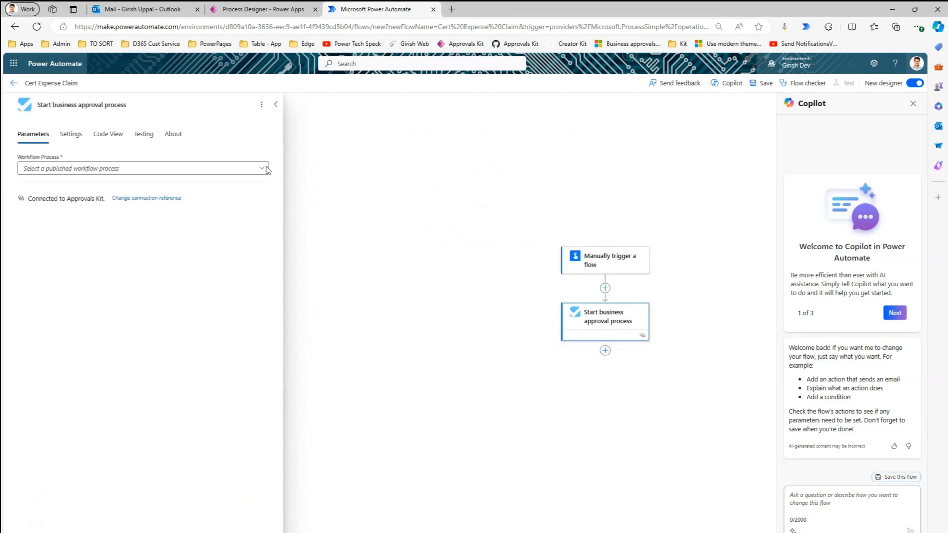
Choose Certification Request If Condition (v1) as the workflow process and fill varCertificationCost with the trigger's CertificationCost dynamic value.
click(263, 170)
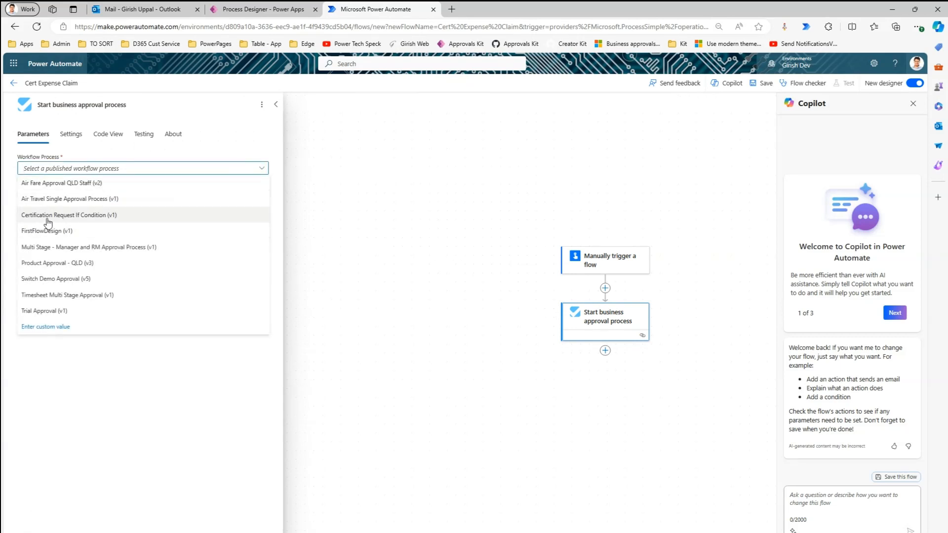
click(109, 219)
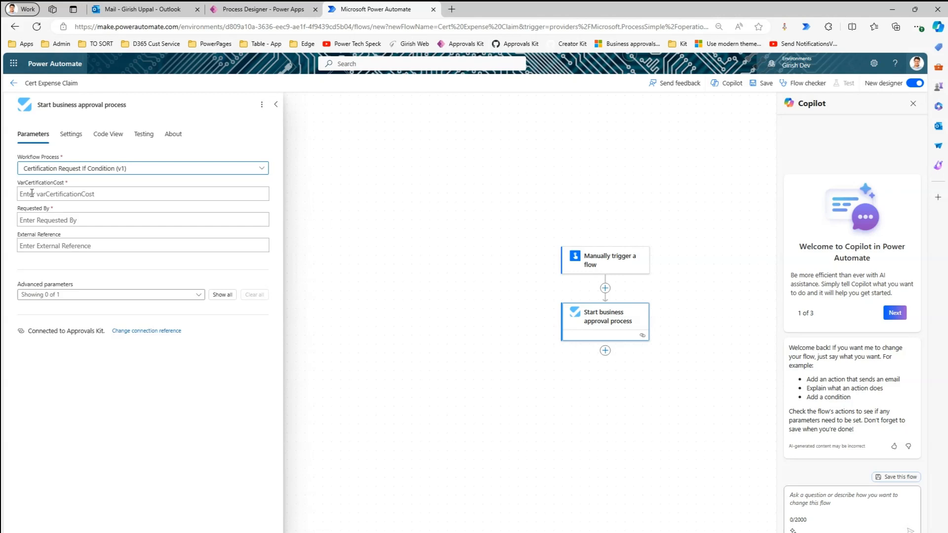
click(31, 195)
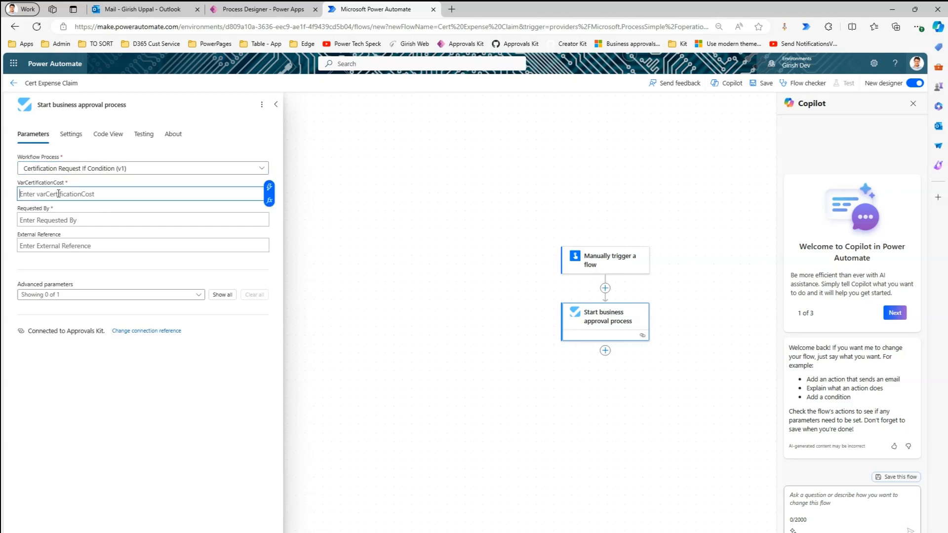
click(270, 188)
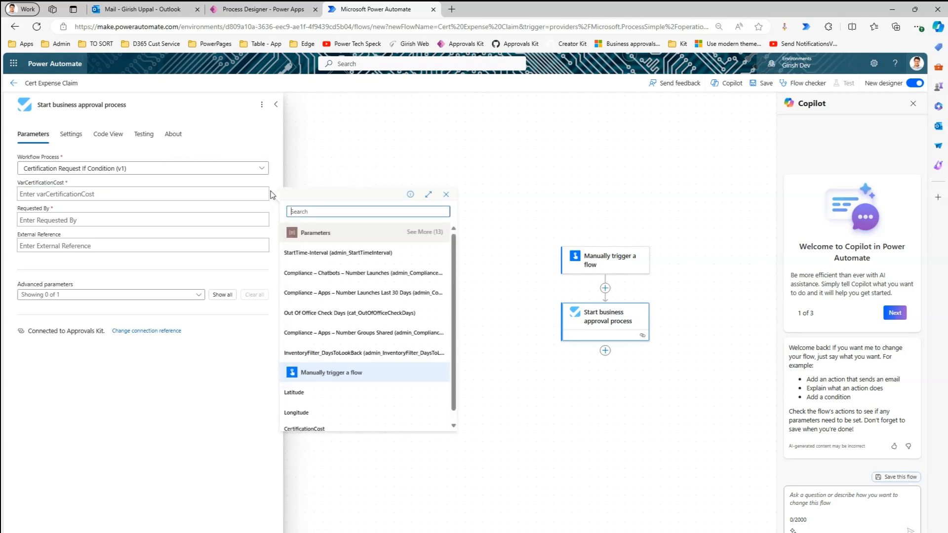
scroll(444, 373, down, 1)
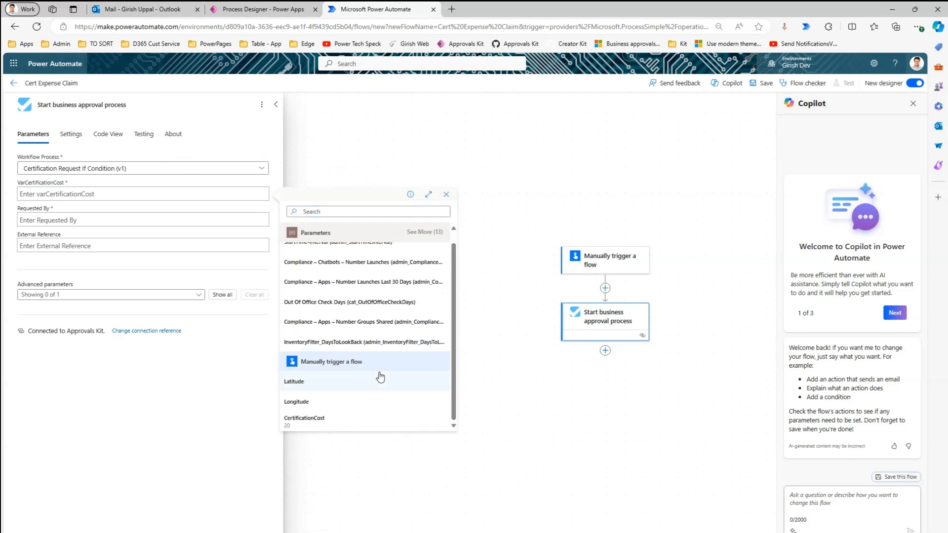
click(344, 420)
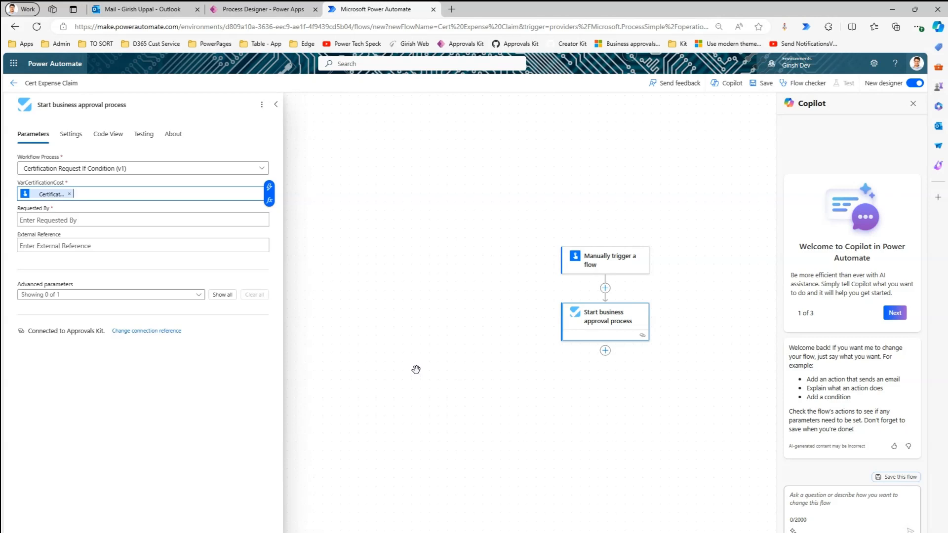
Enter the requester's e-mail as Requested By, save the Cert Expense Claim flow and close the Copilot pane.
click(60, 220)
text(g)
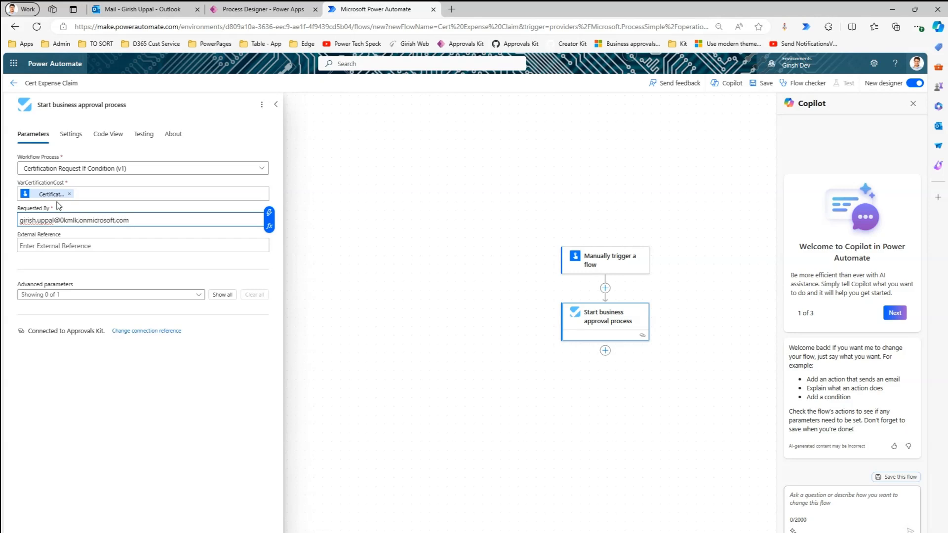
click(356, 349)
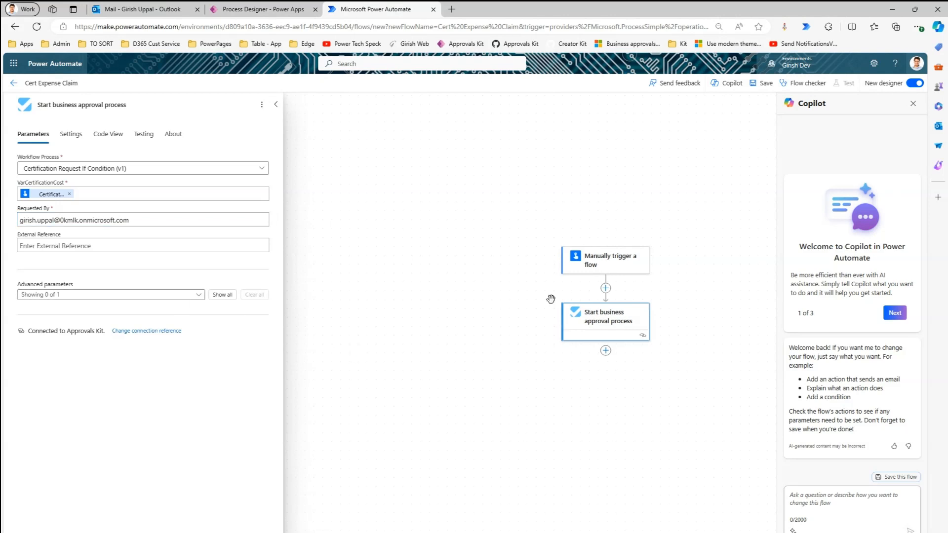
click(764, 84)
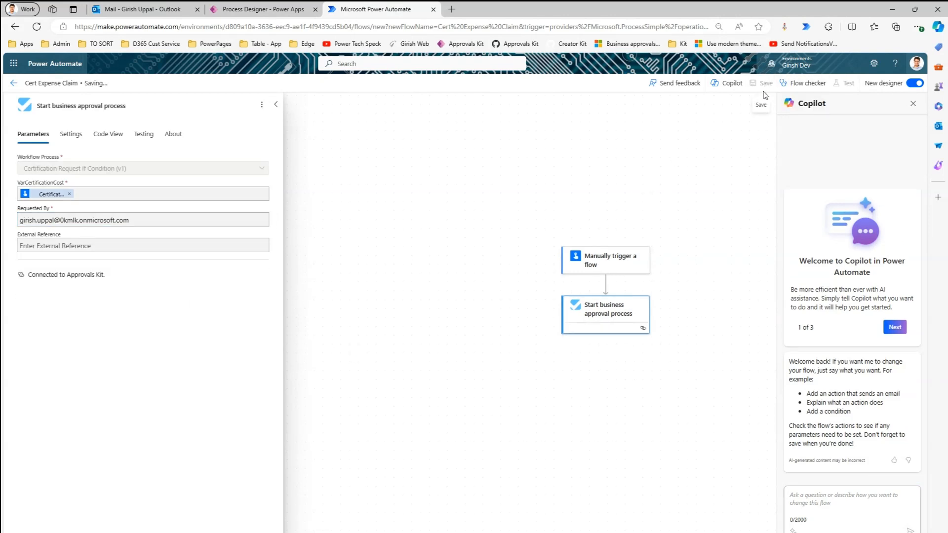
click(912, 104)
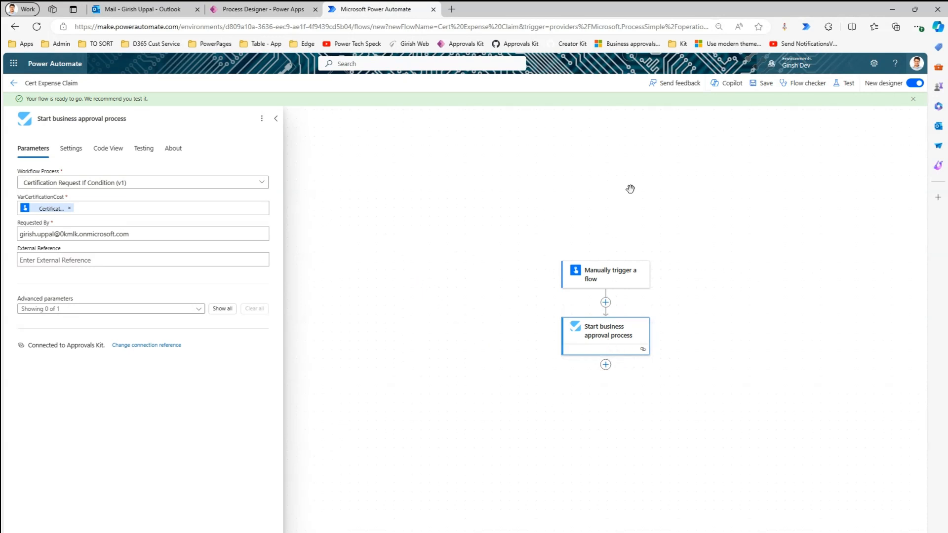
Test the flow manually with a CertificationCost of 270 and close the run pane.
click(844, 83)
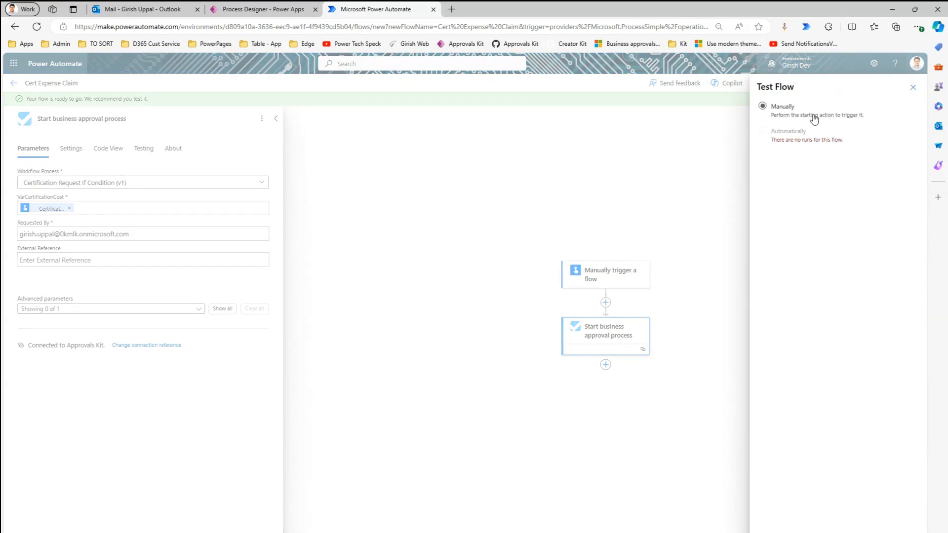
click(762, 106)
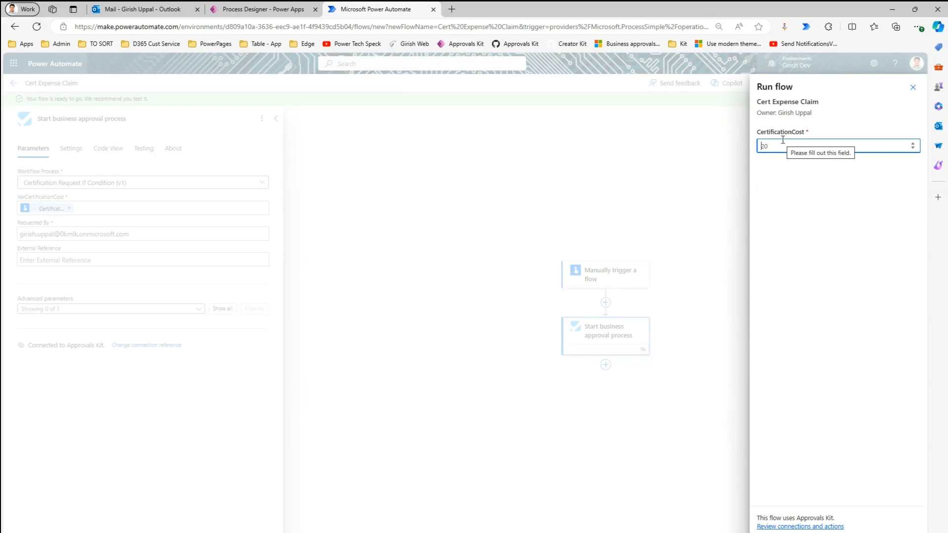
key(BackSpace)
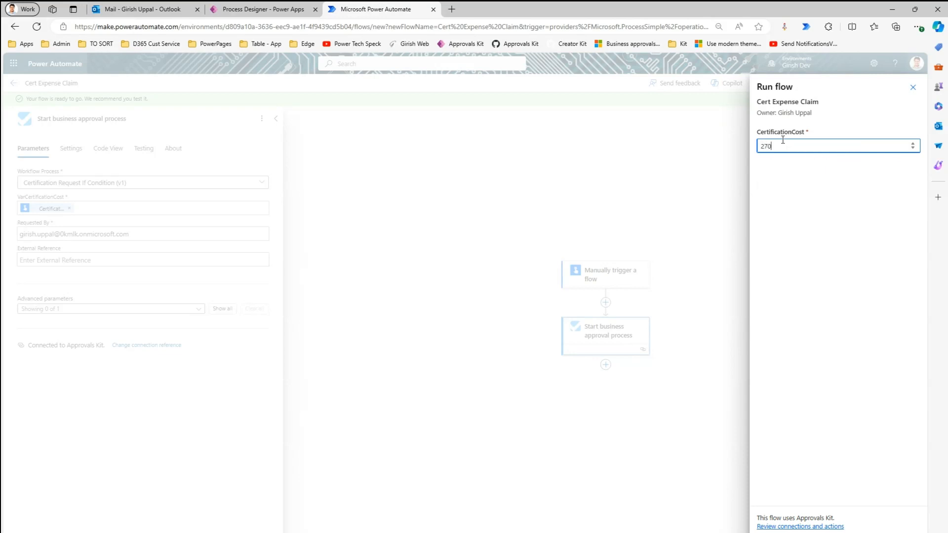
key(Return)
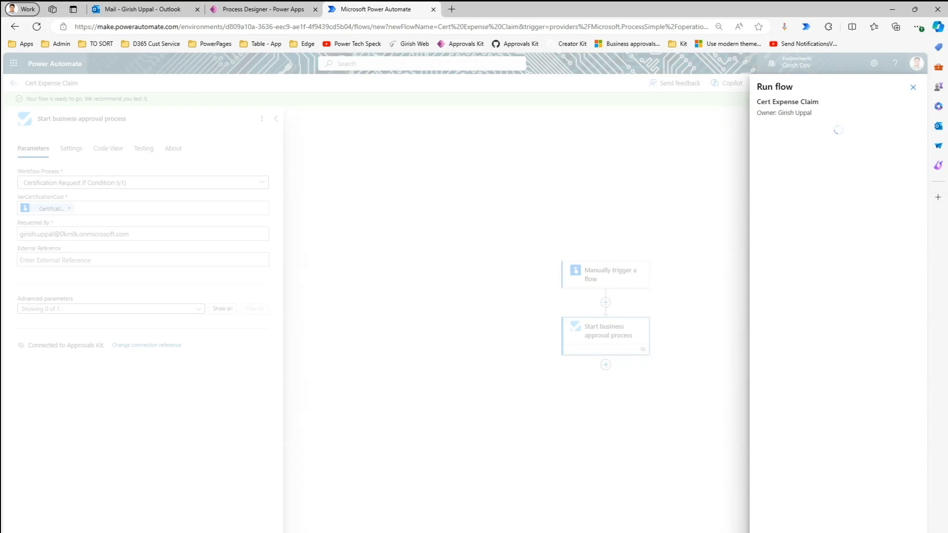
key(Escape)
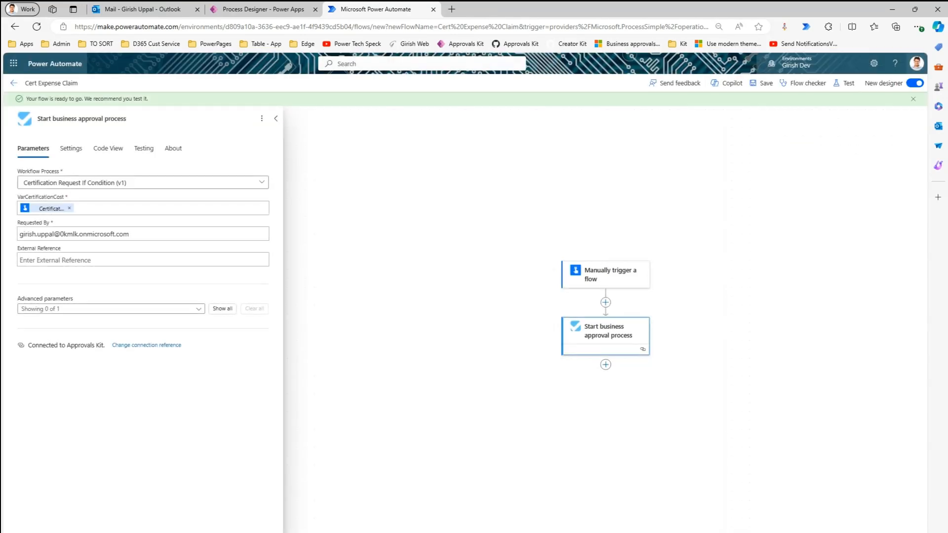
Open the Approvals Kit portal in a new browser tab, refresh it and examine the submitted workflows and received approval requests.
click(451, 9)
click(466, 44)
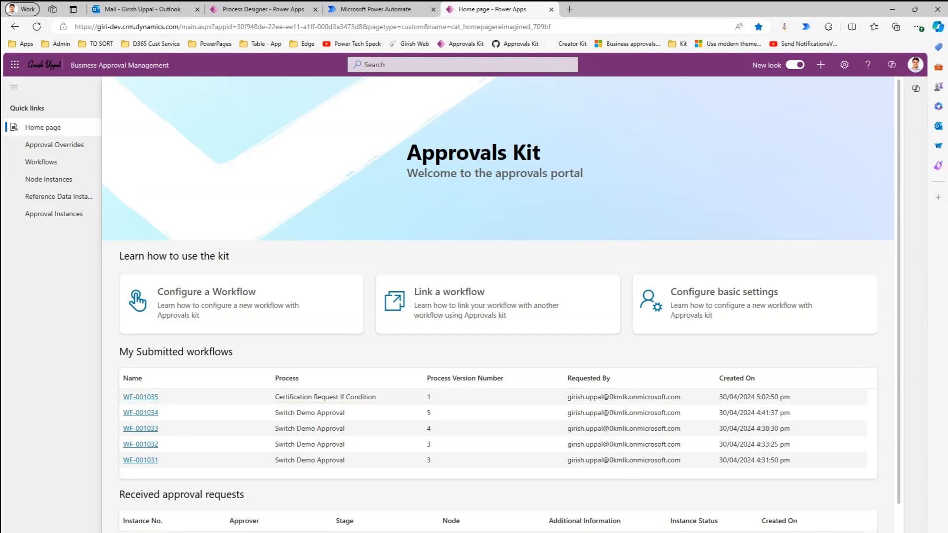
click(37, 26)
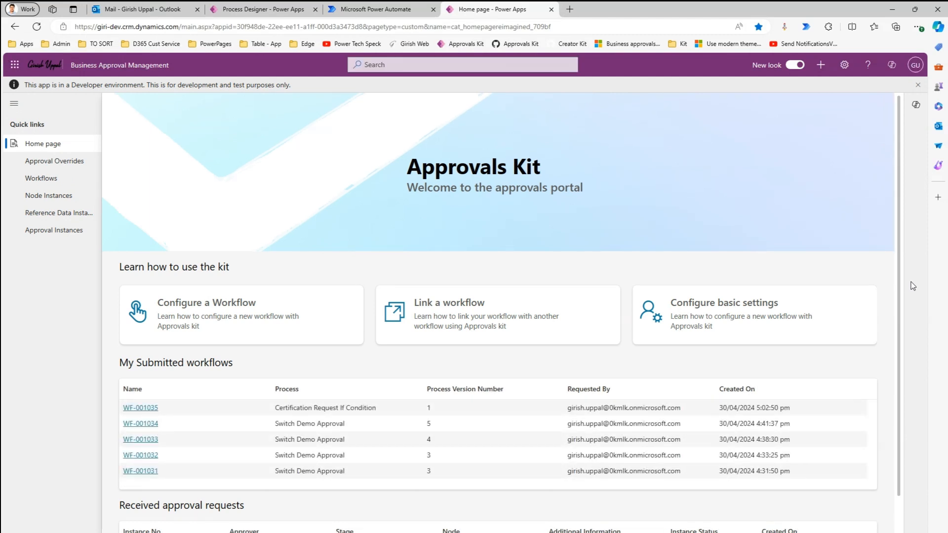
scroll(418, 517, down, 2)
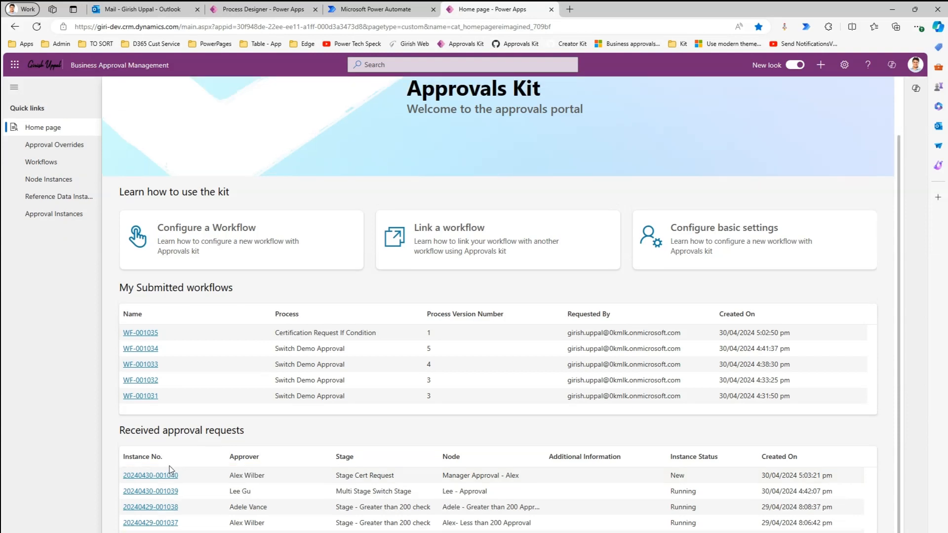
Switch to the approver's Outlook window, refresh the inbox and open the new Certification Request If Condition approval e-mail.
mouse_move(464, 532)
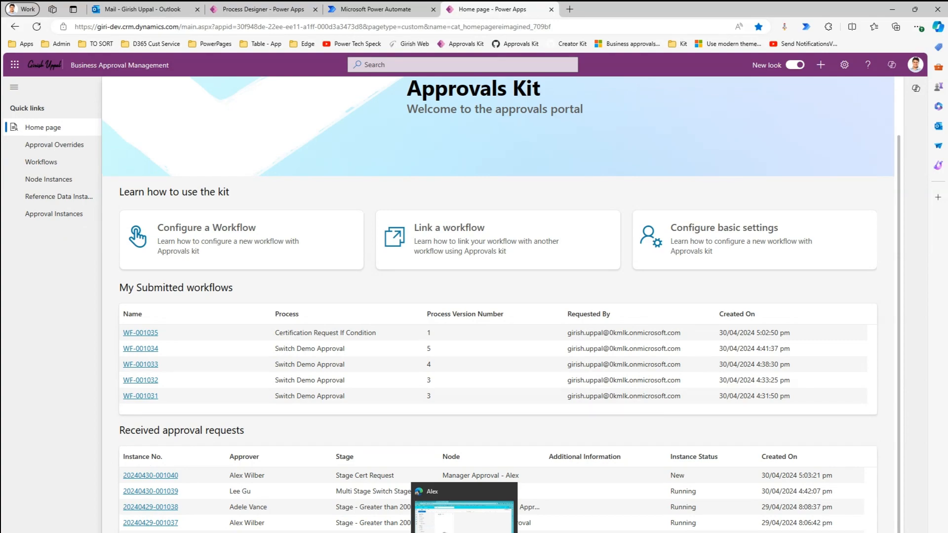
click(464, 518)
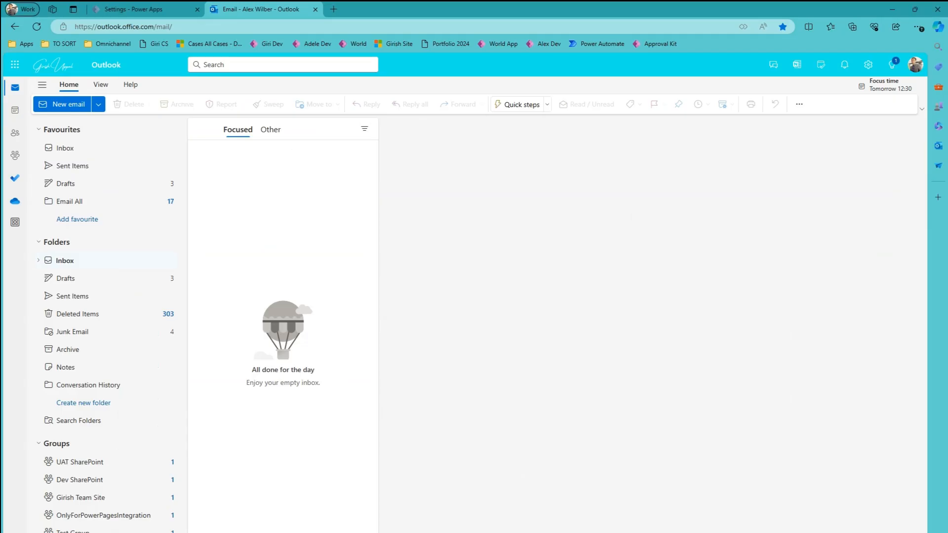
click(36, 28)
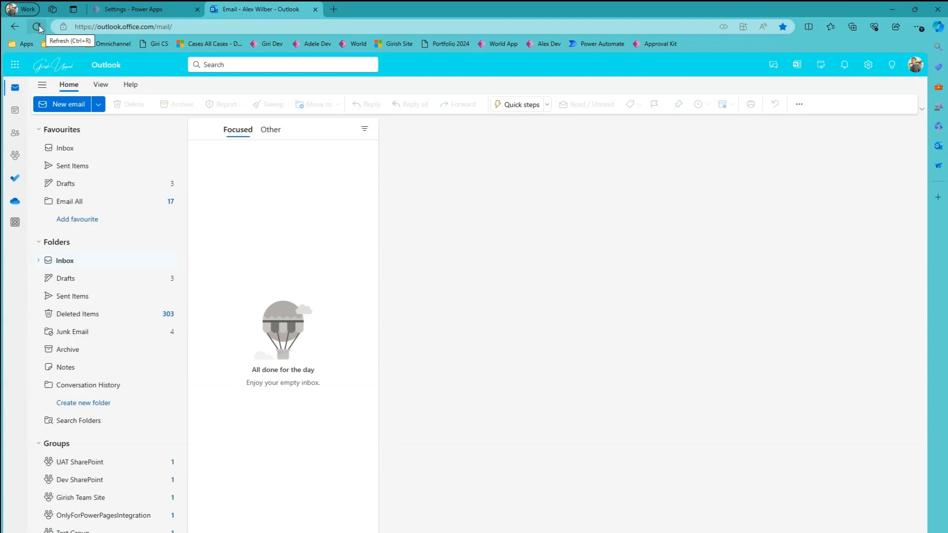
click(38, 29)
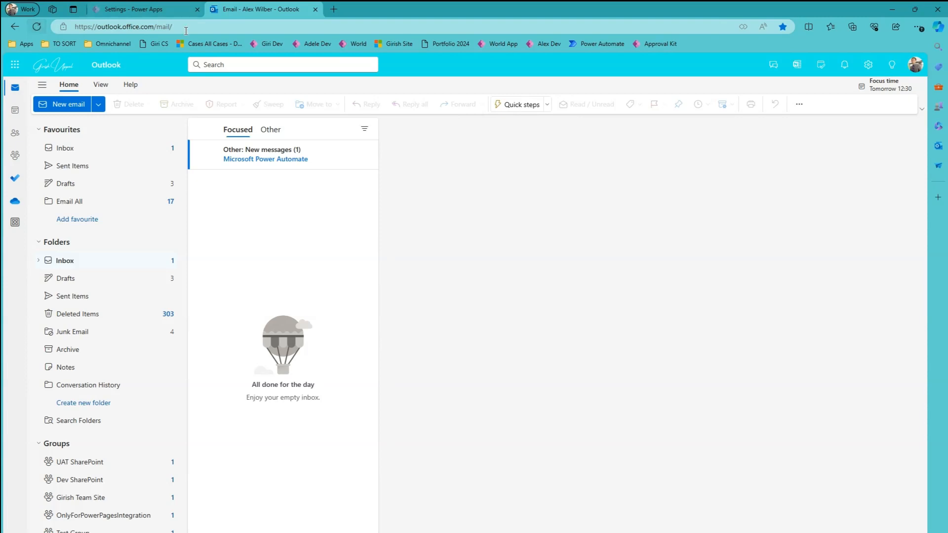
click(282, 158)
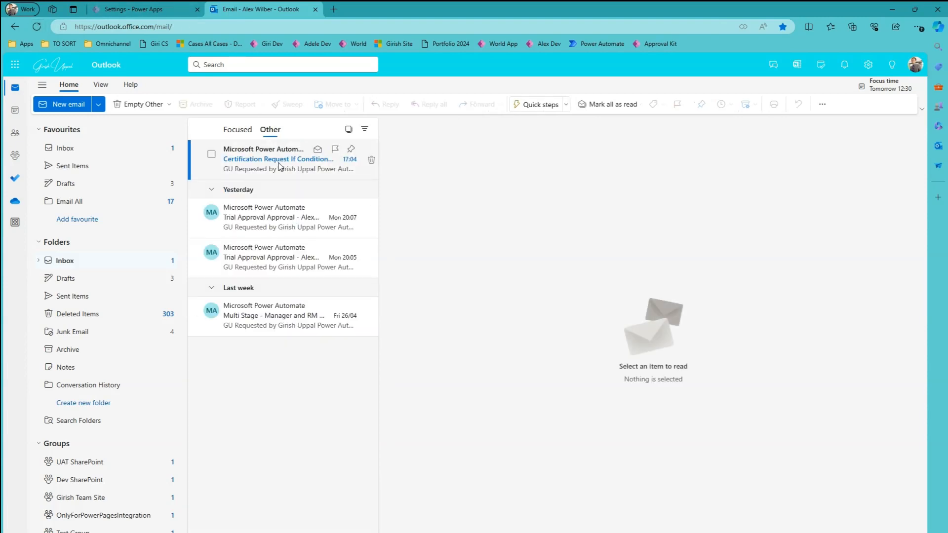
click(280, 165)
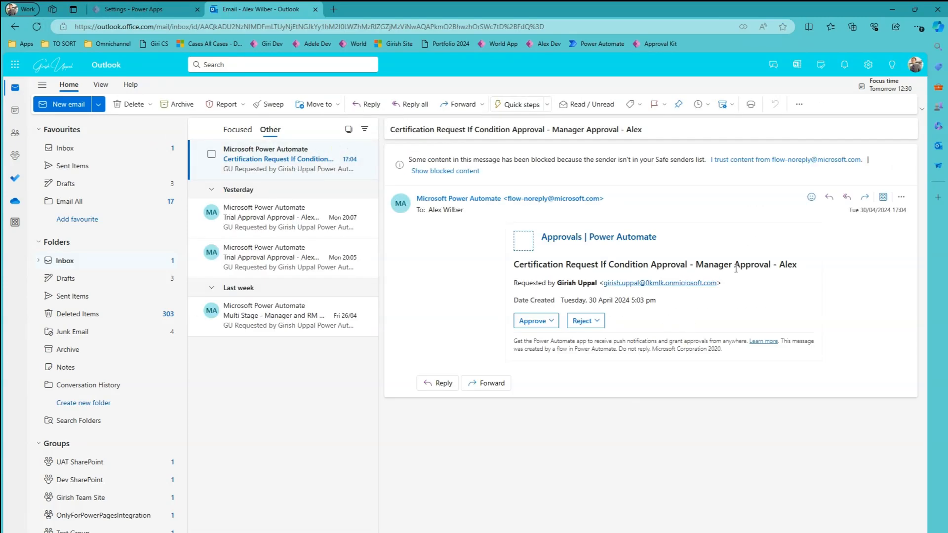
Approve the certification request from the e-mail with the comment "ok" and submit the response.
click(553, 318)
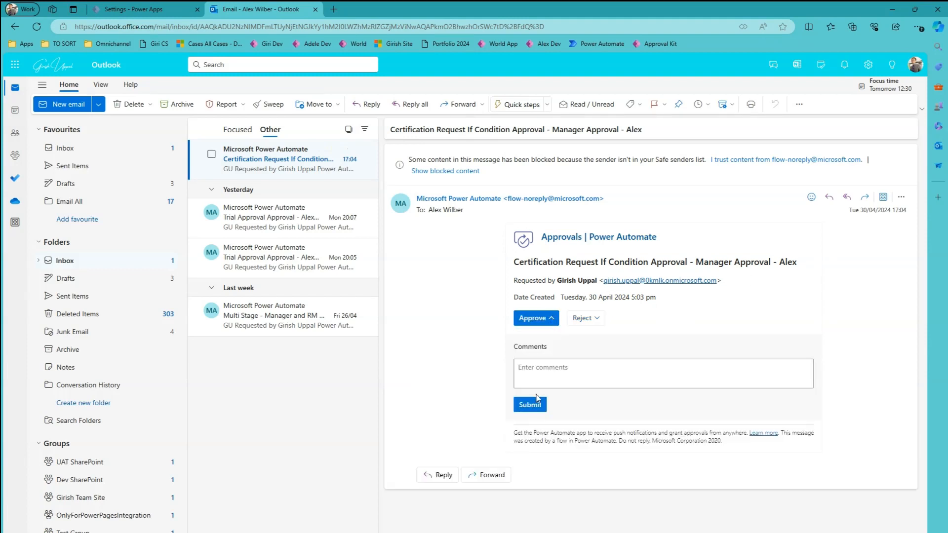
click(540, 375)
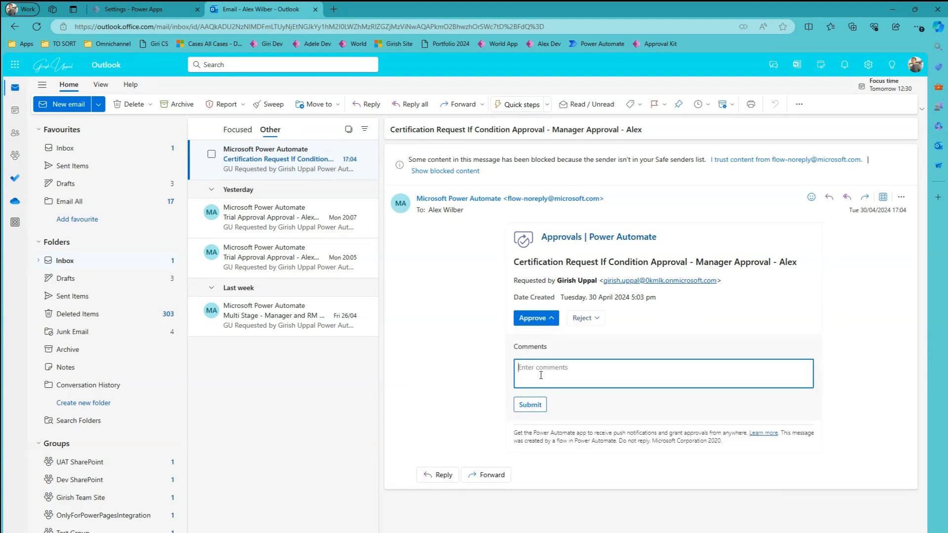
text(ok)
click(538, 405)
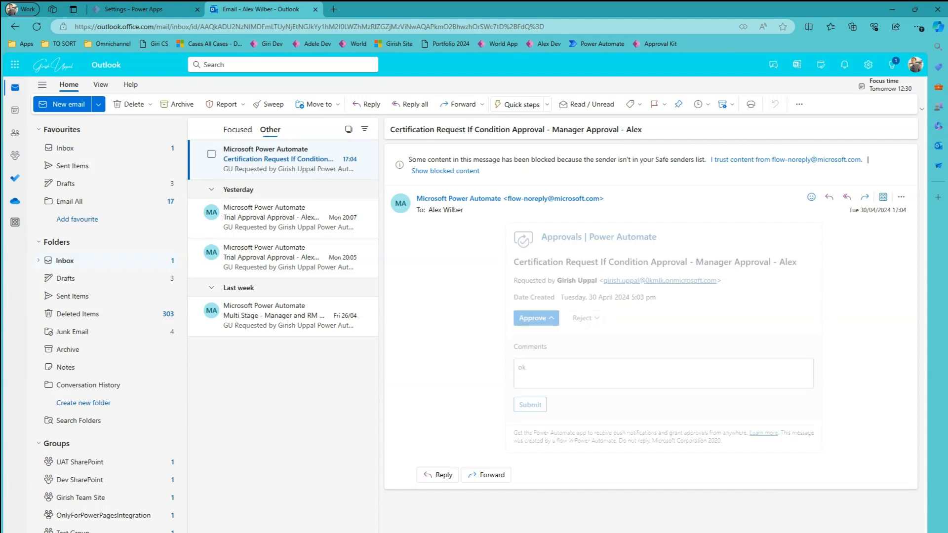
Return to the Approvals Kit portal, refresh it and check the instance status of the newest received approval request.
key(alt+Tab)
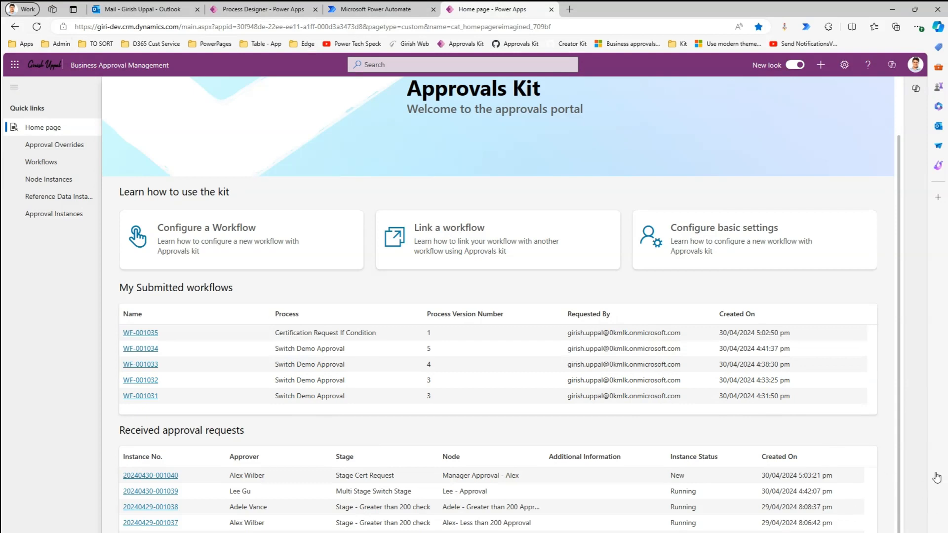
click(37, 27)
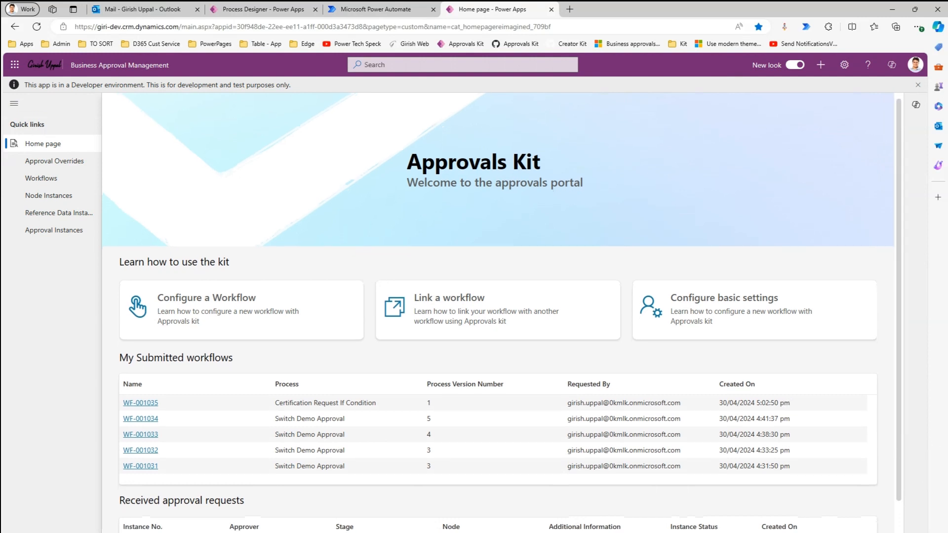
scroll(903, 444, down, 2)
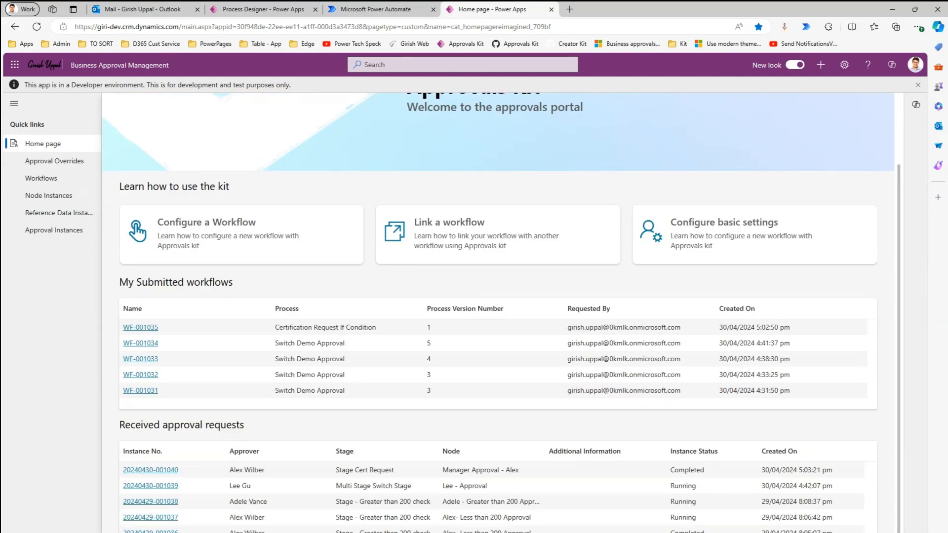
mouse_move(117, 458)
mouse_down()
mouse_move(746, 474)
mouse_move(743, 488)
mouse_move(743, 479)
mouse_up()
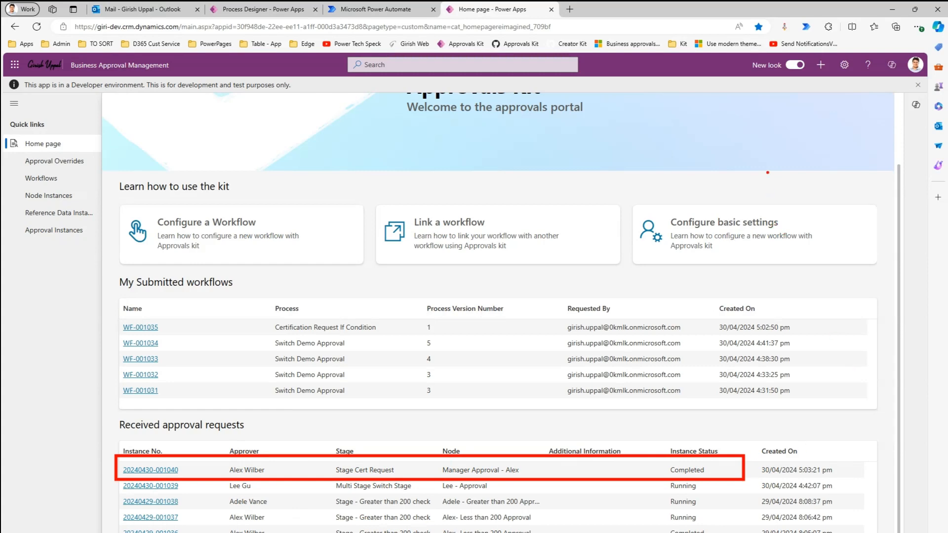
key(Escape)
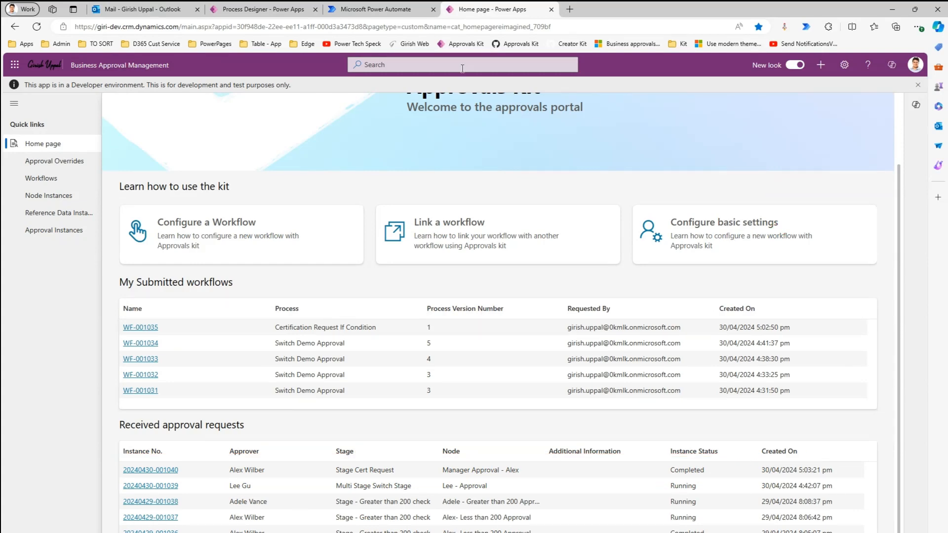
Switch to Power Automate, run the Cert Expense Claim flow with a CertificationCost of 75 and refresh its run history.
click(376, 10)
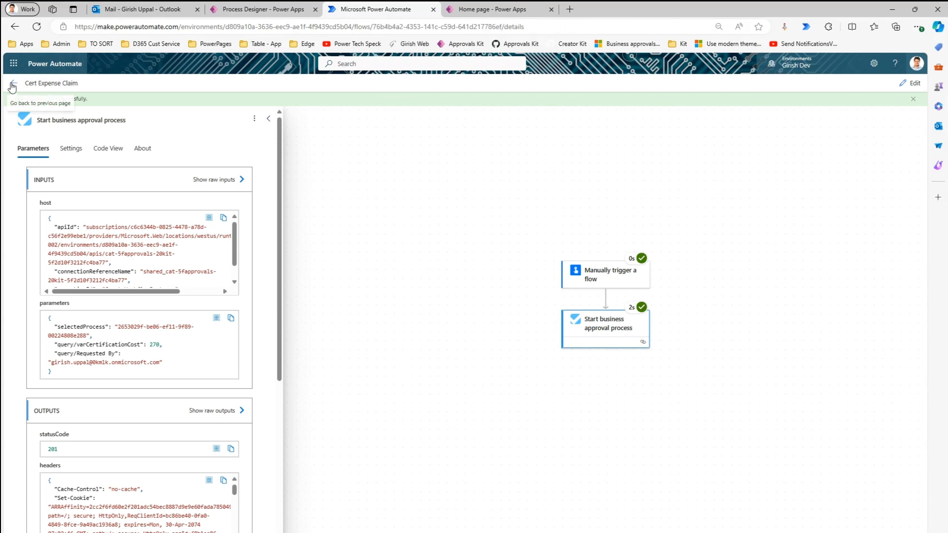
click(13, 85)
click(274, 87)
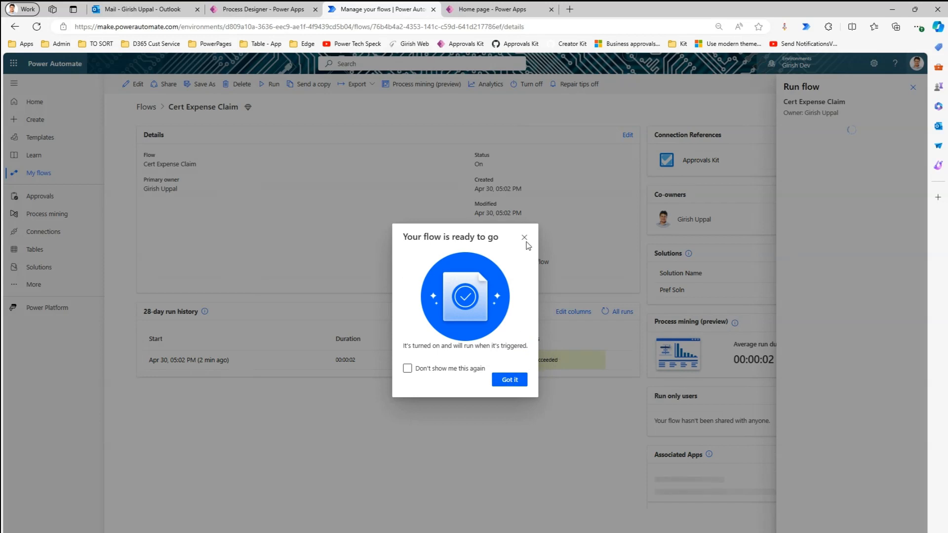
click(524, 238)
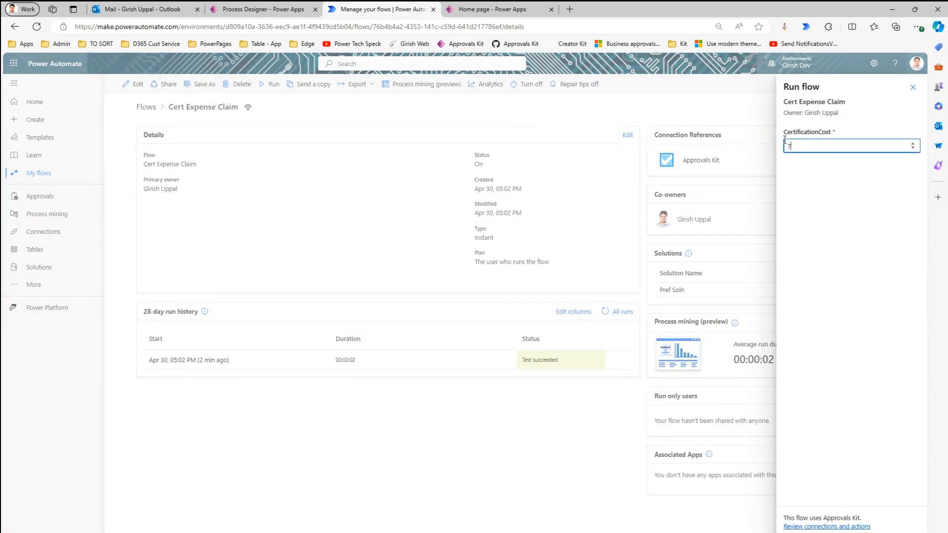
text(5)
click(804, 532)
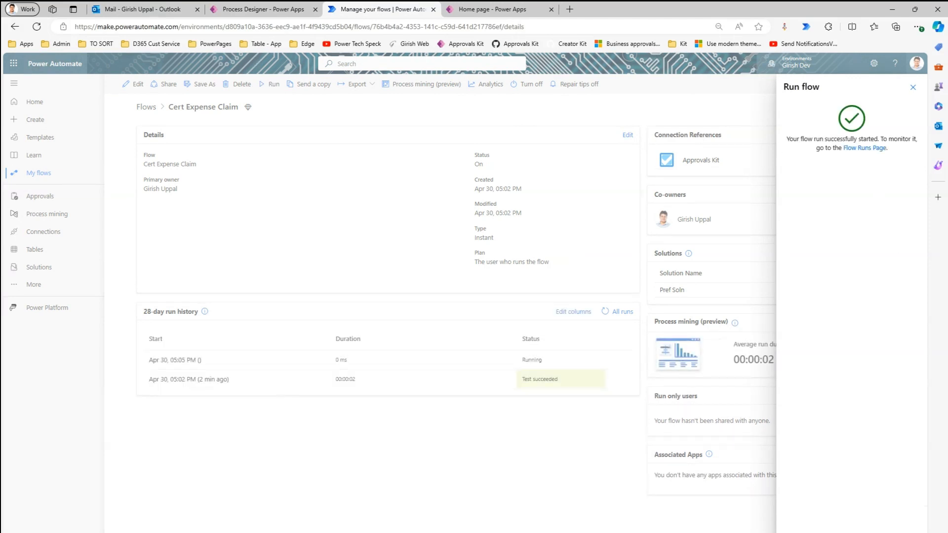
click(804, 532)
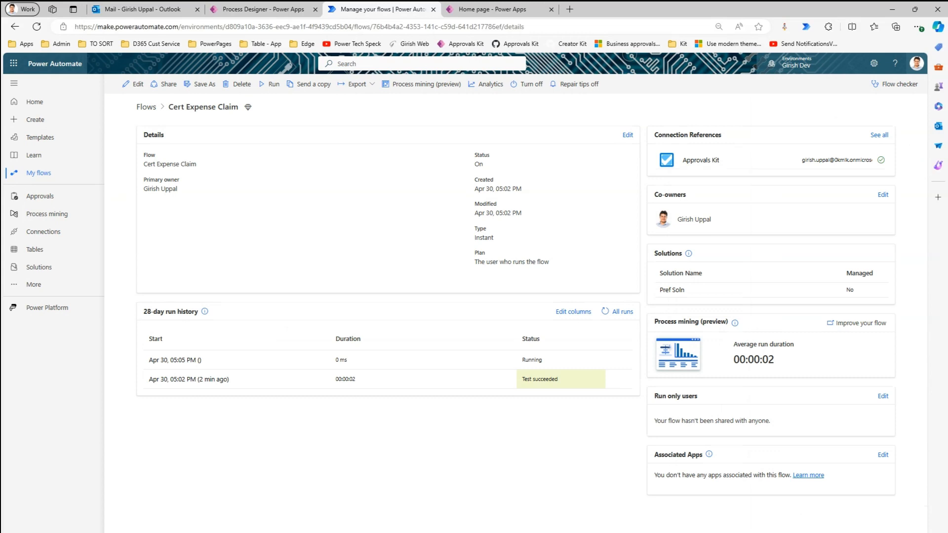
click(605, 311)
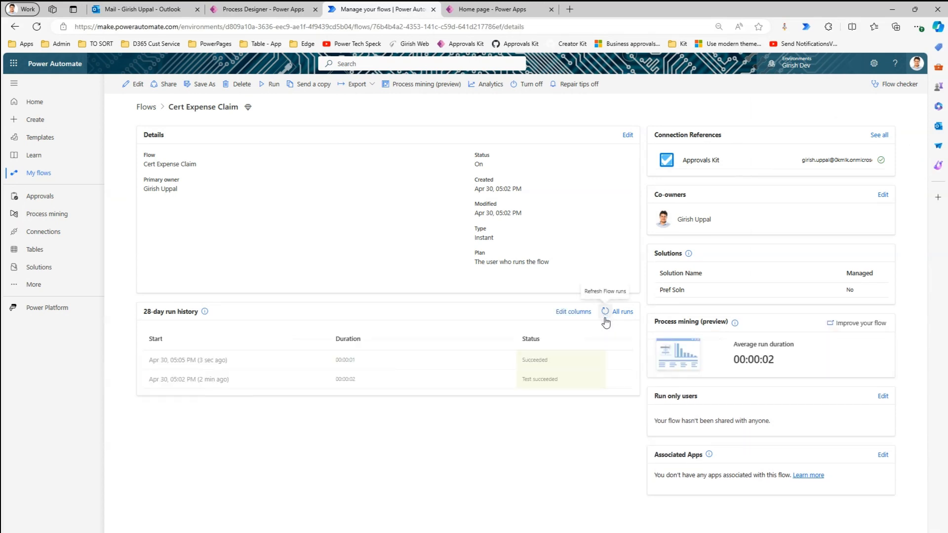
Return to the Approvals Kit portal, refresh it and examine the newest submitted Certification Request If Condition workflow and the received approval requests.
click(254, 7)
click(496, 8)
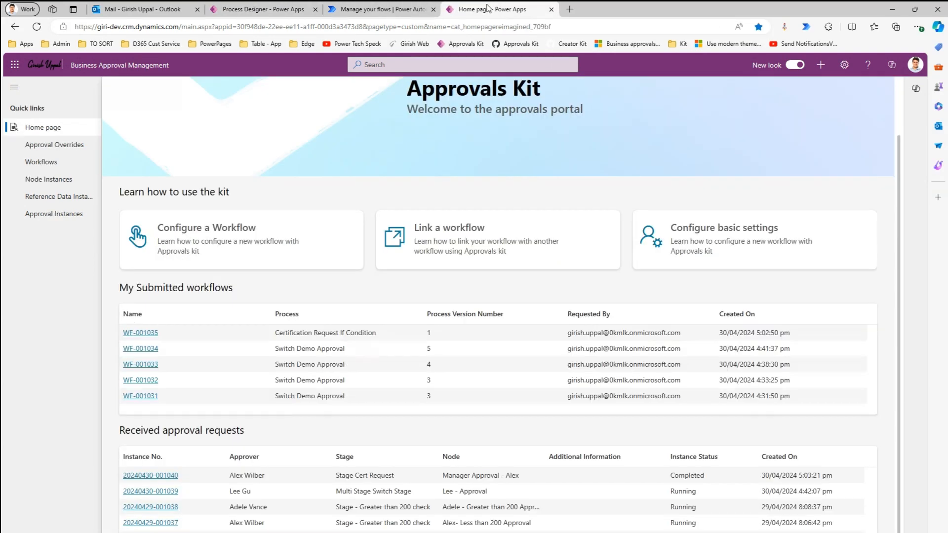
click(38, 29)
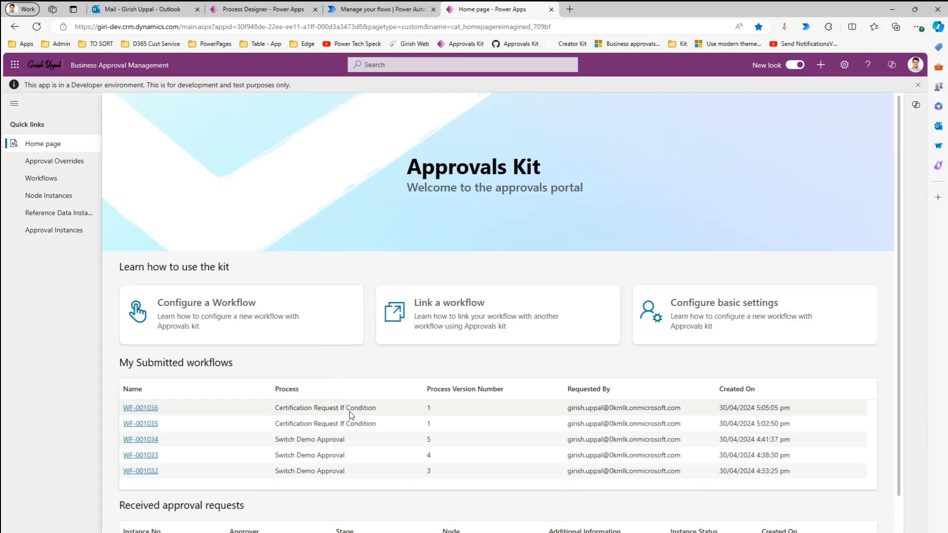
drag(262, 399, 390, 417)
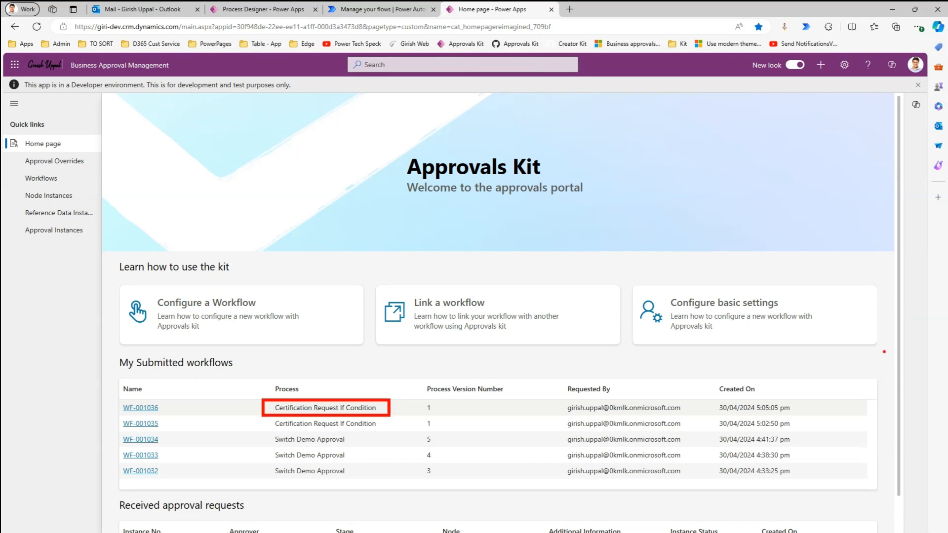
scroll(911, 449, down, 2)
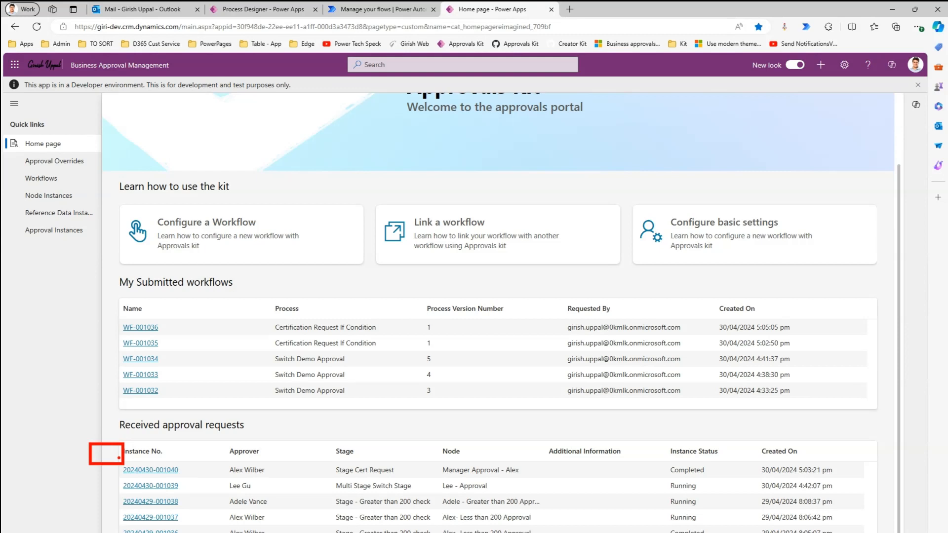
drag(120, 457, 225, 470)
key(Escape)
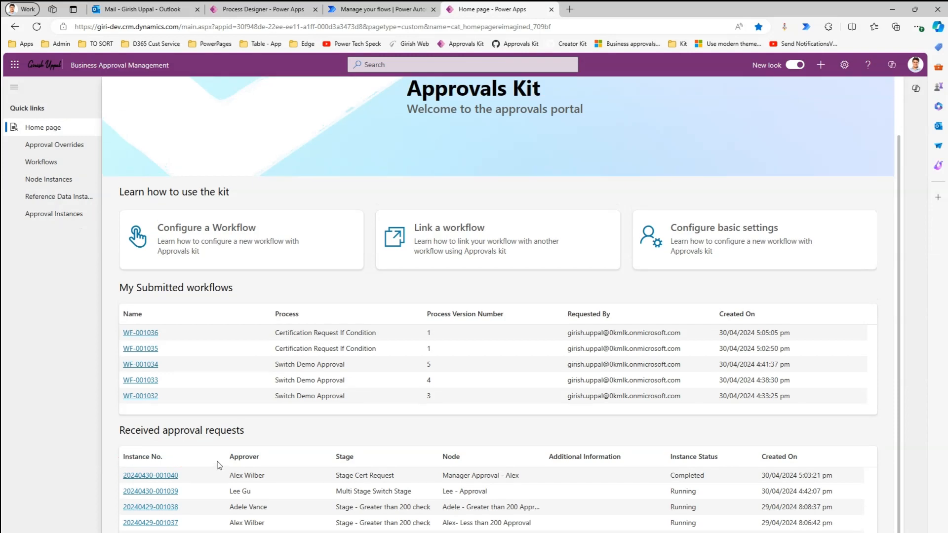
Refresh the Approvals Kit portal again and check the received approval requests for a new instance from the latest run.
click(38, 27)
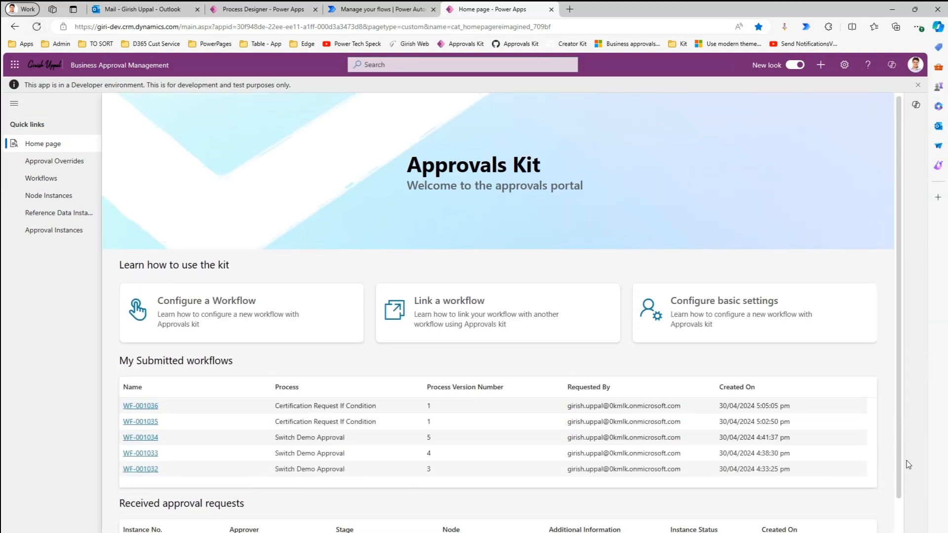
scroll(895, 424, down, 2)
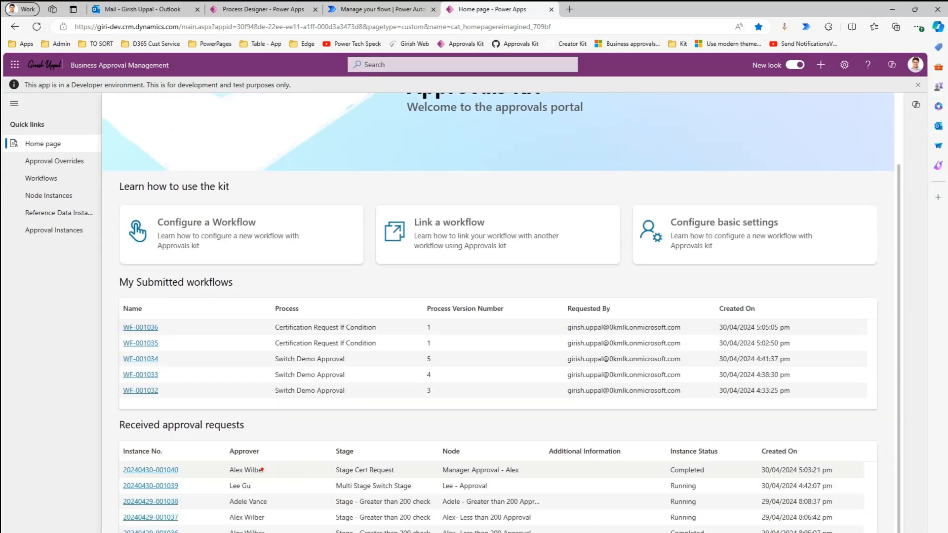
mouse_move(93, 467)
mouse_down()
mouse_move(121, 466)
mouse_move(110, 458)
mouse_move(113, 473)
mouse_up()
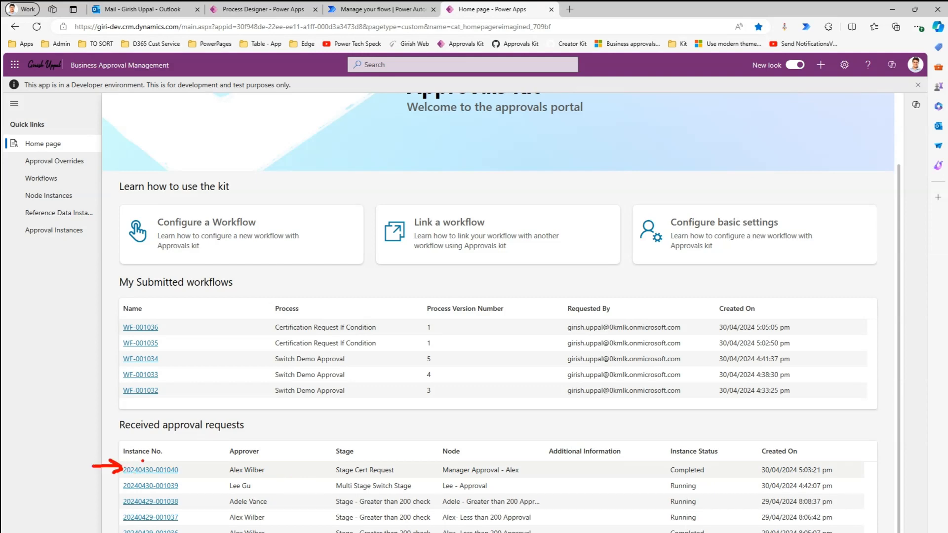